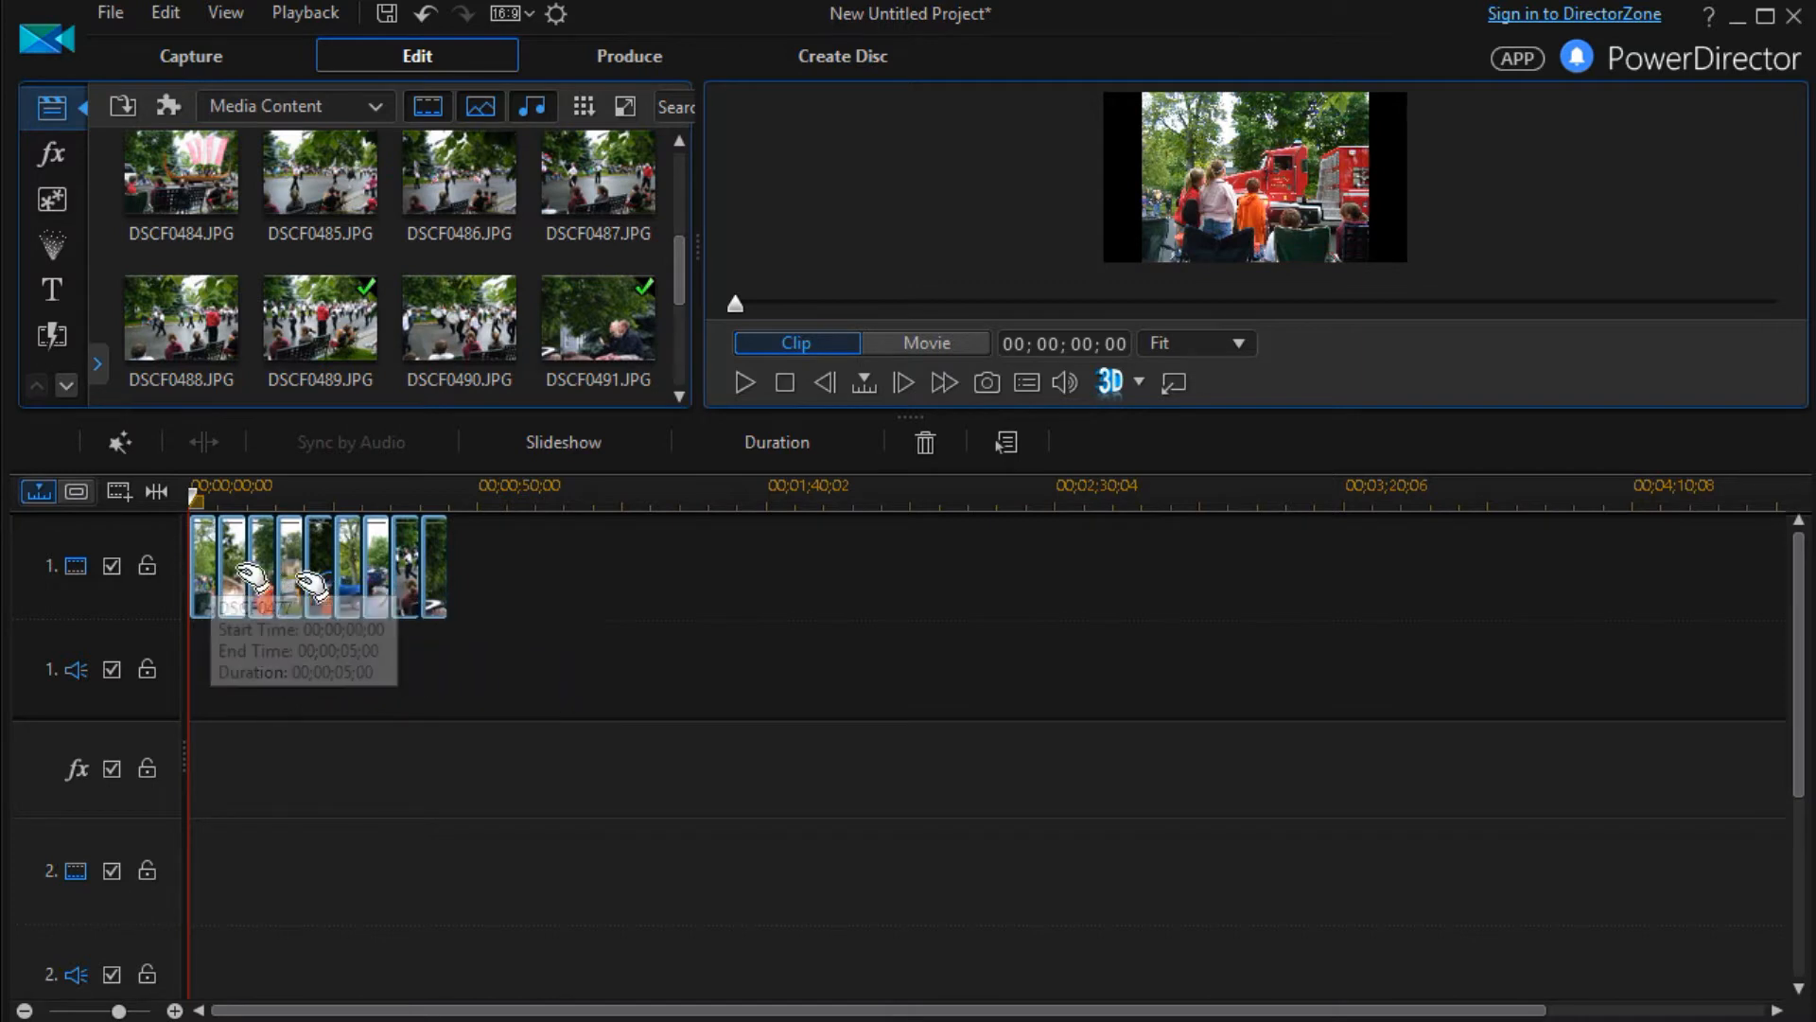
Create a slideshow from all the photos on the first video track, using the Camera style
{"action": "left_click_drag", "start_coordinate": [489, 634], "coordinate": [198, 560]}
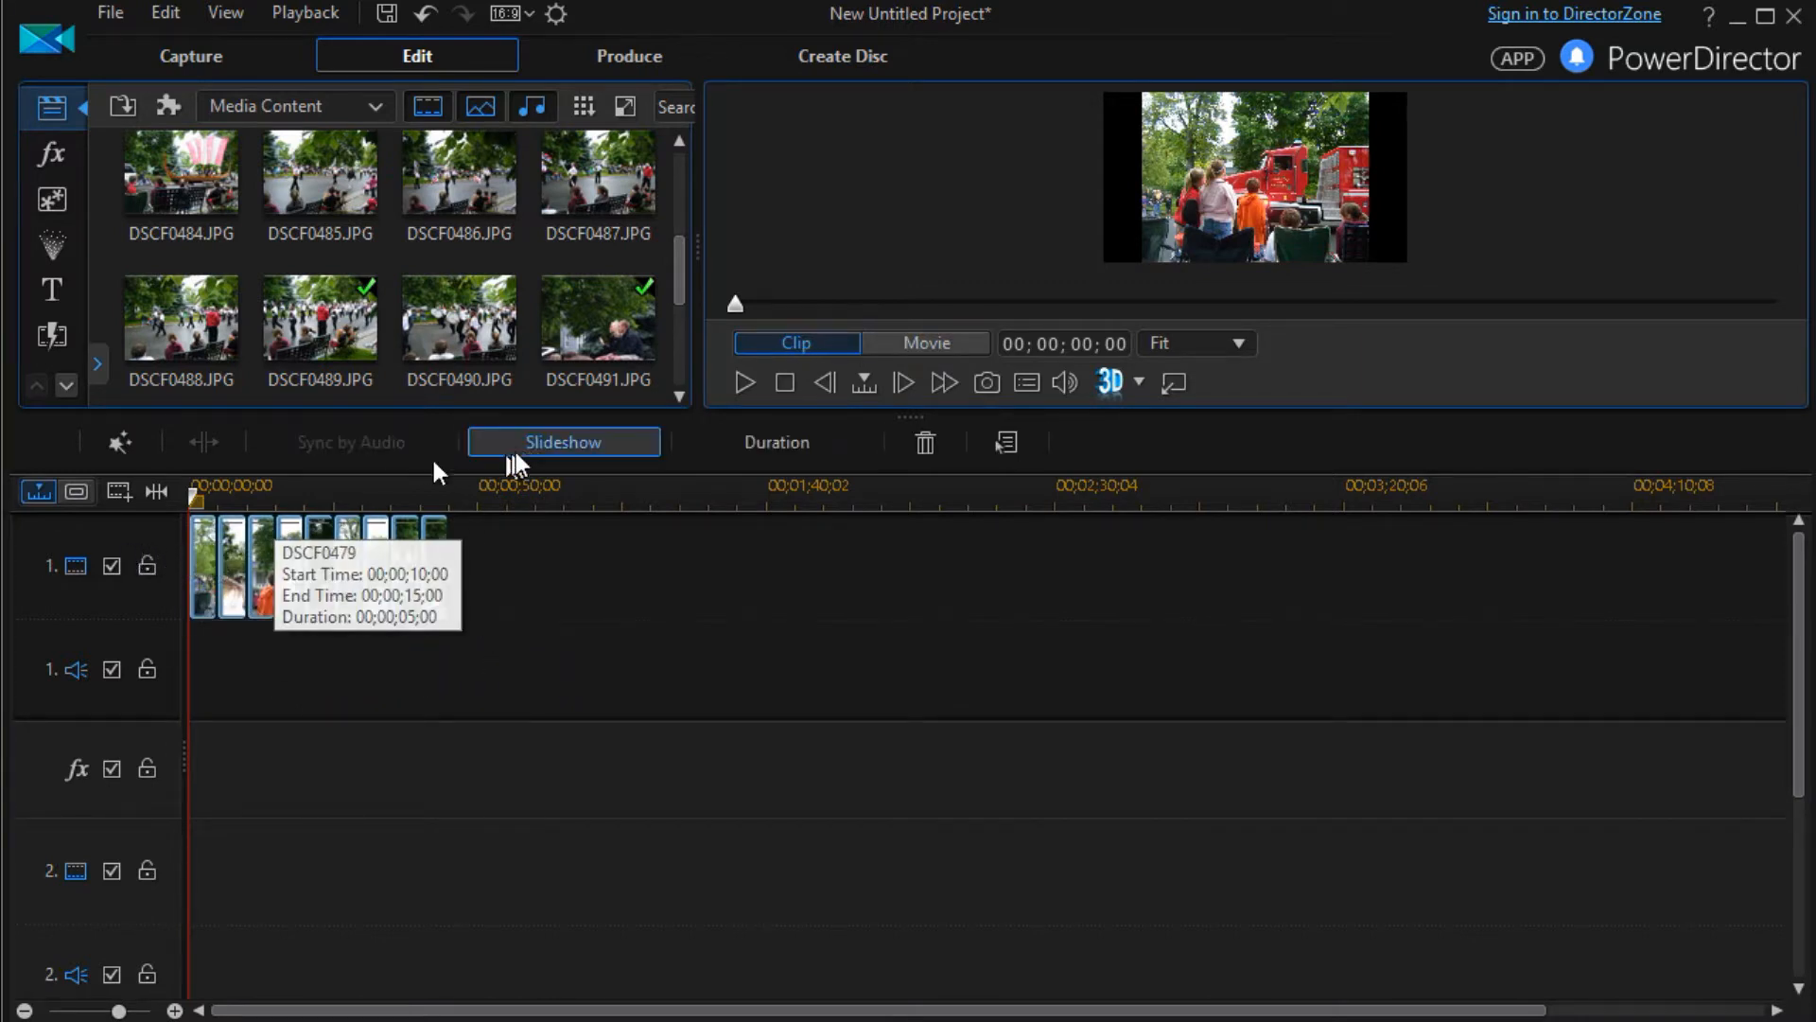
{"action": "left_click", "coordinate": [541, 441]}
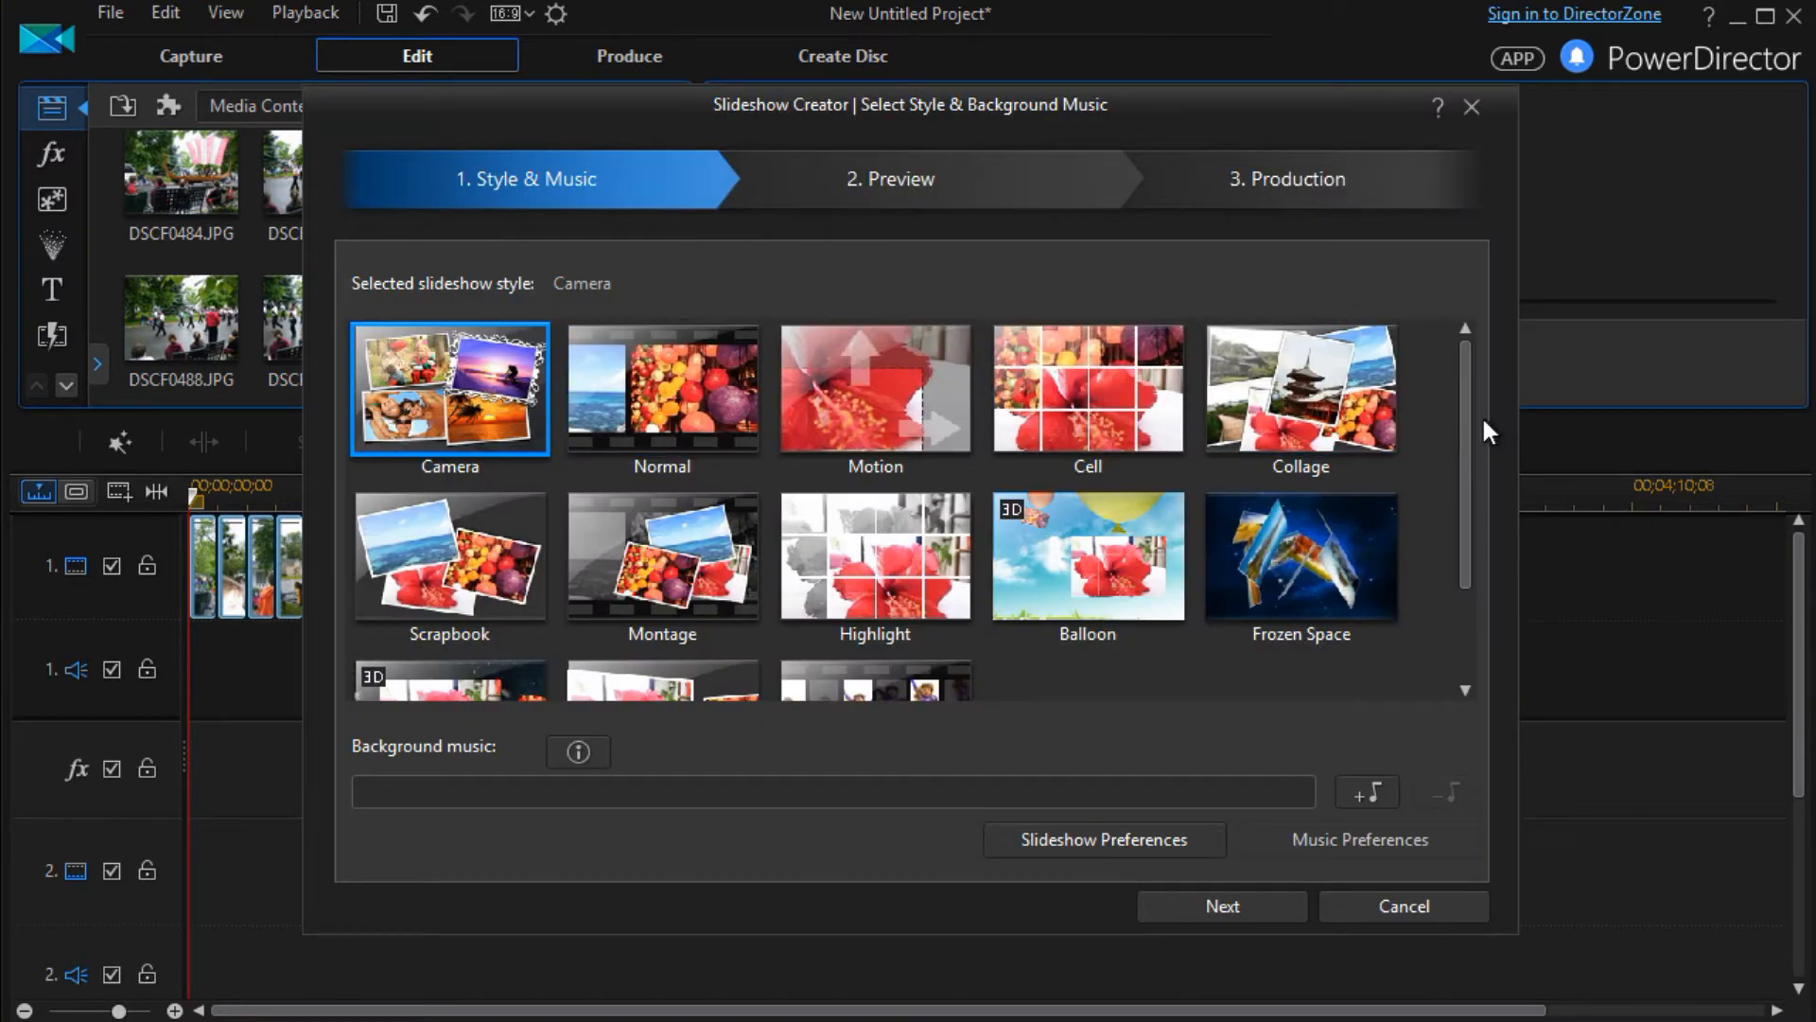
{"action": "left_click_drag", "start_coordinate": [1461, 436], "coordinate": [1495, 352]}
{"action": "double_click", "coordinate": [456, 379]}
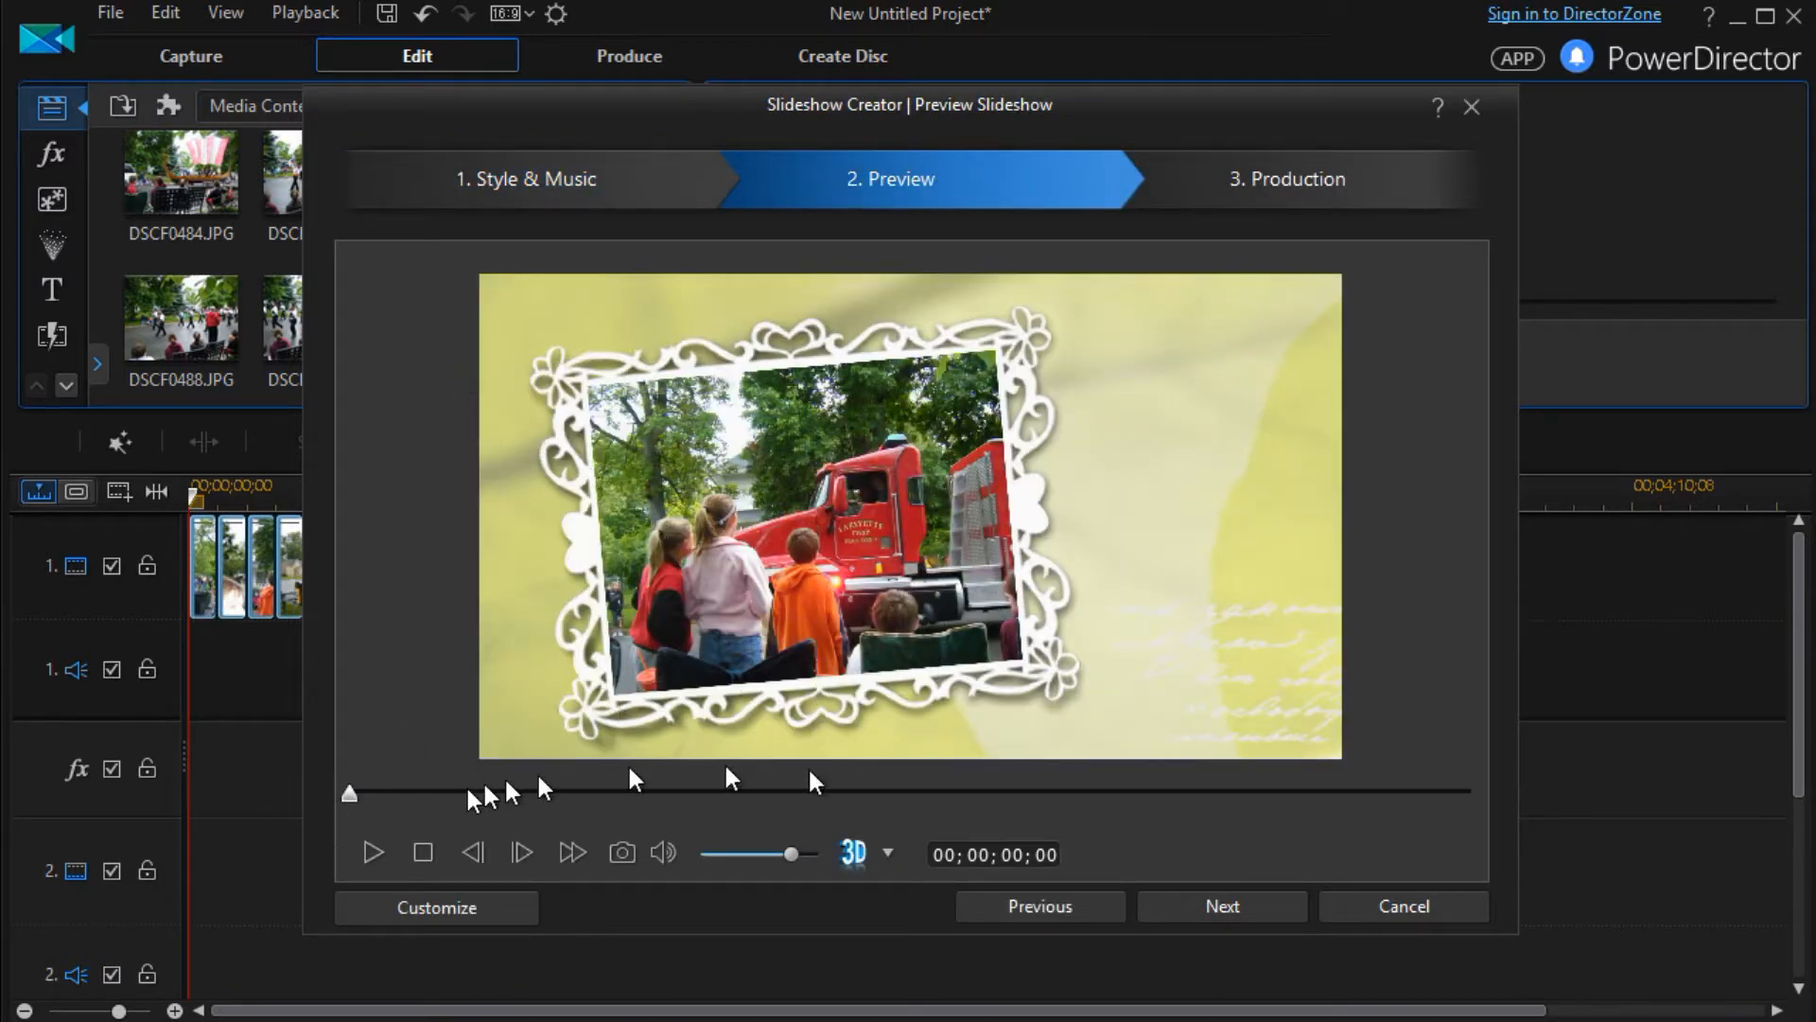
Play the generated slideshow and open it for customization in the Slideshow Designer
{"action": "left_click", "coordinate": [375, 854]}
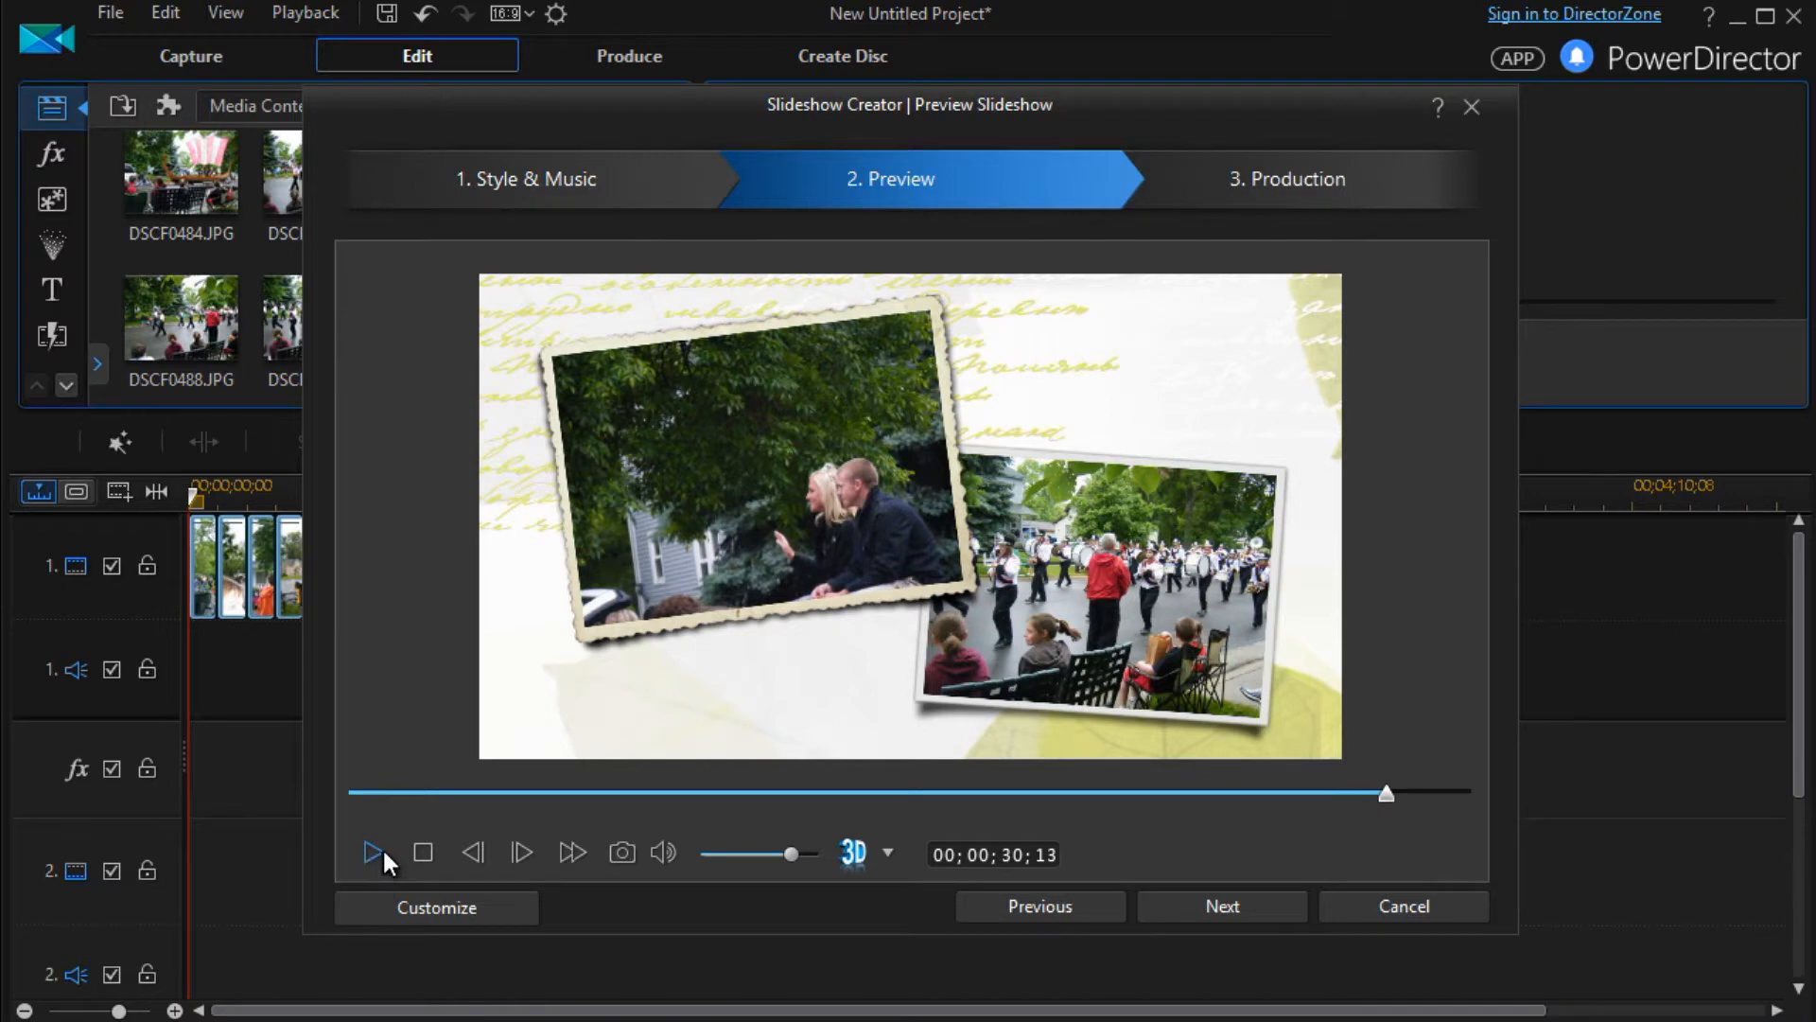
{"action": "left_click", "coordinate": [494, 906]}
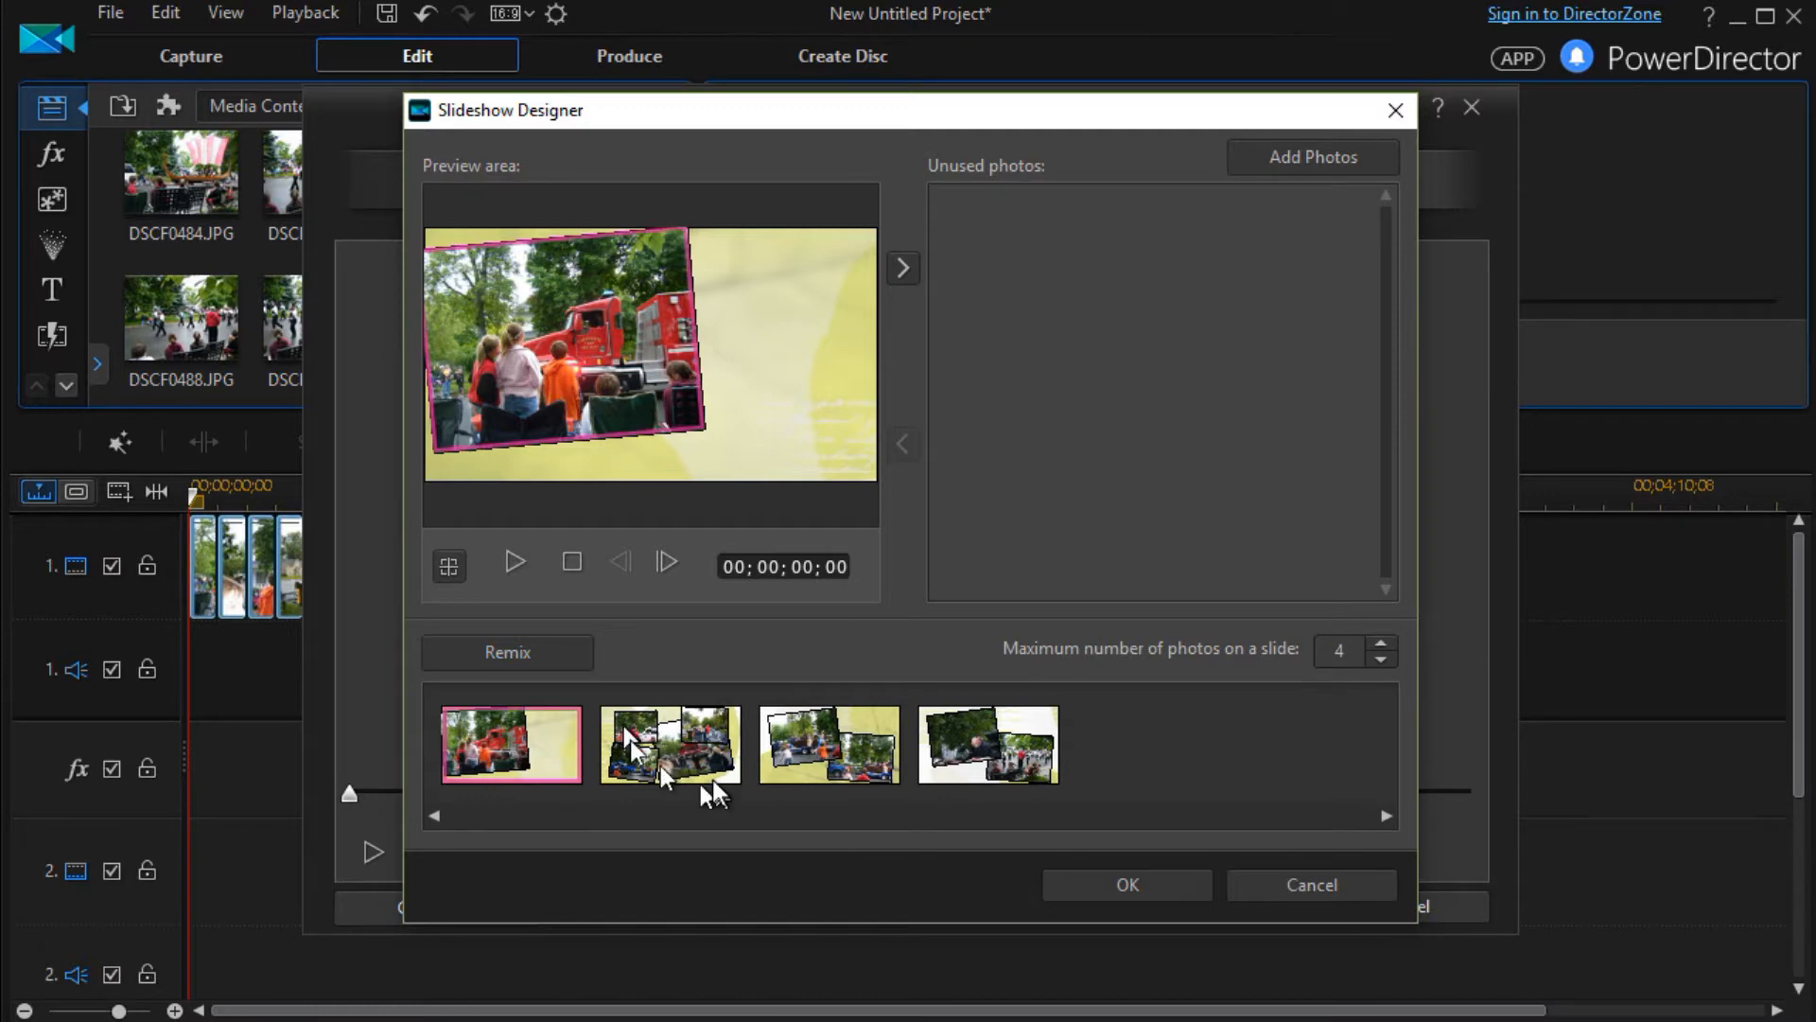
Try remixing the slide layouts with a maximum of 3 and of 2 photos on a slide
{"action": "left_click", "coordinate": [566, 653]}
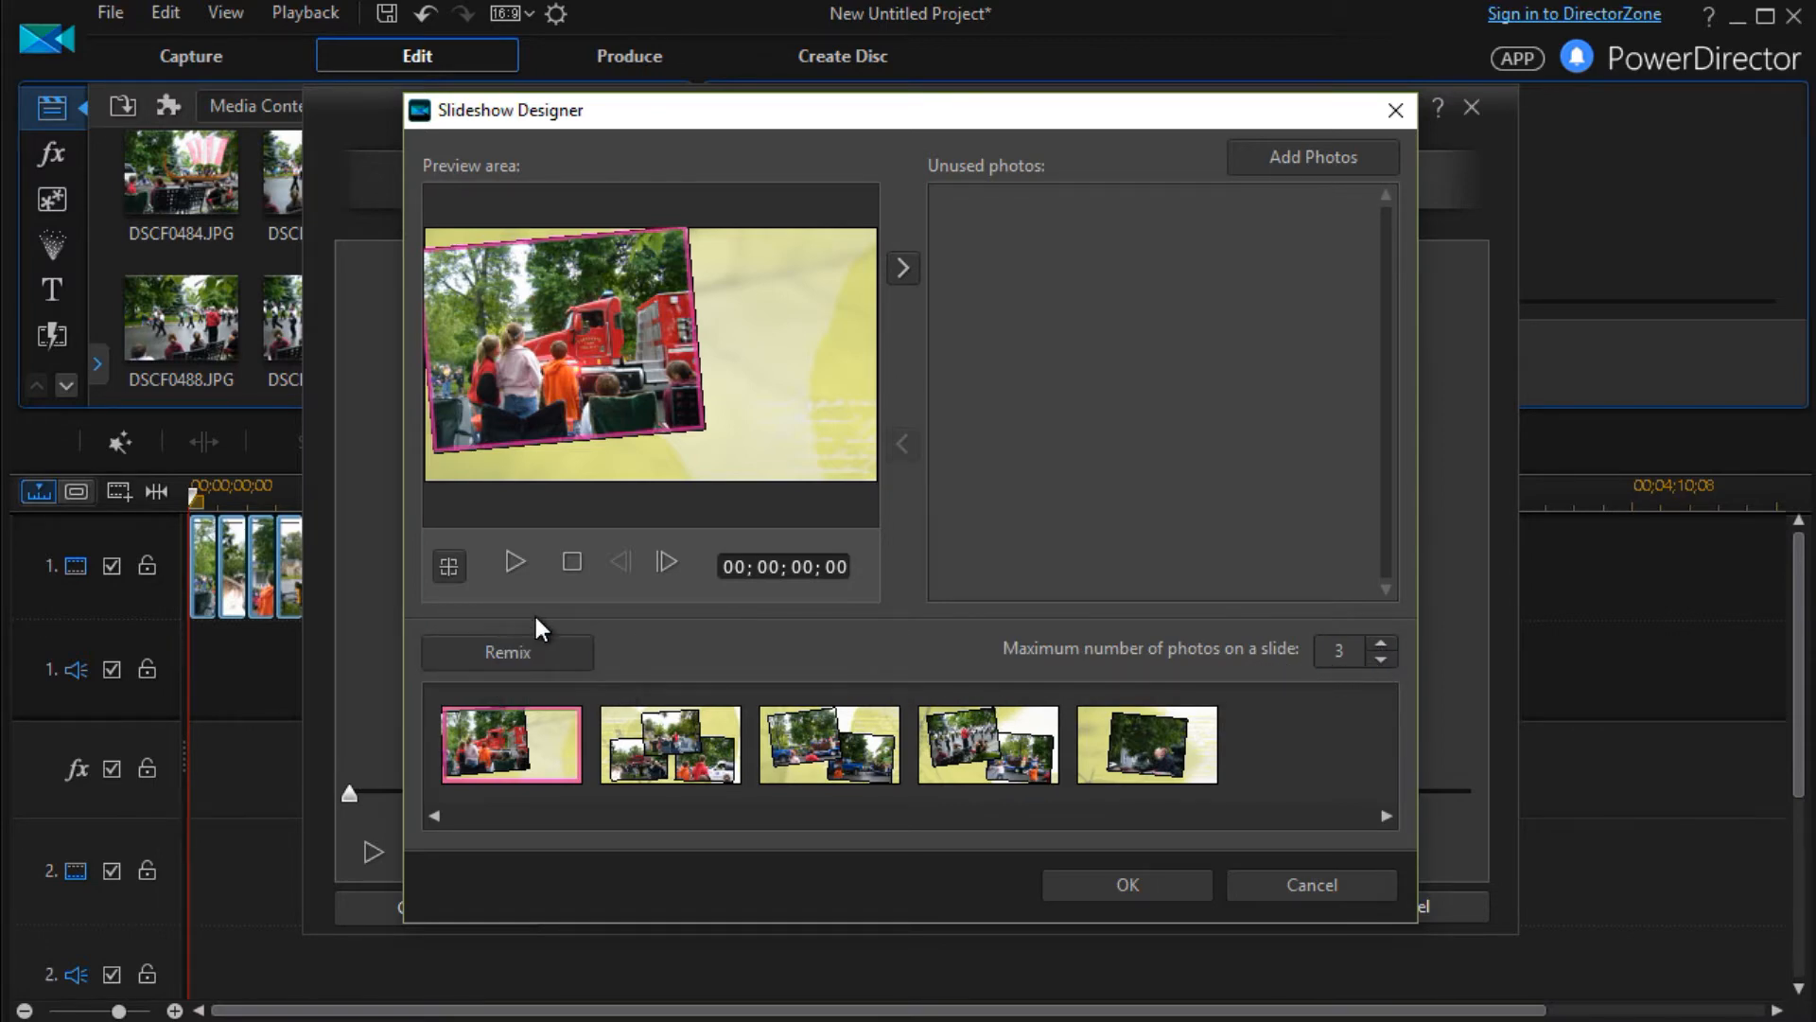
{"action": "left_click", "coordinate": [539, 653]}
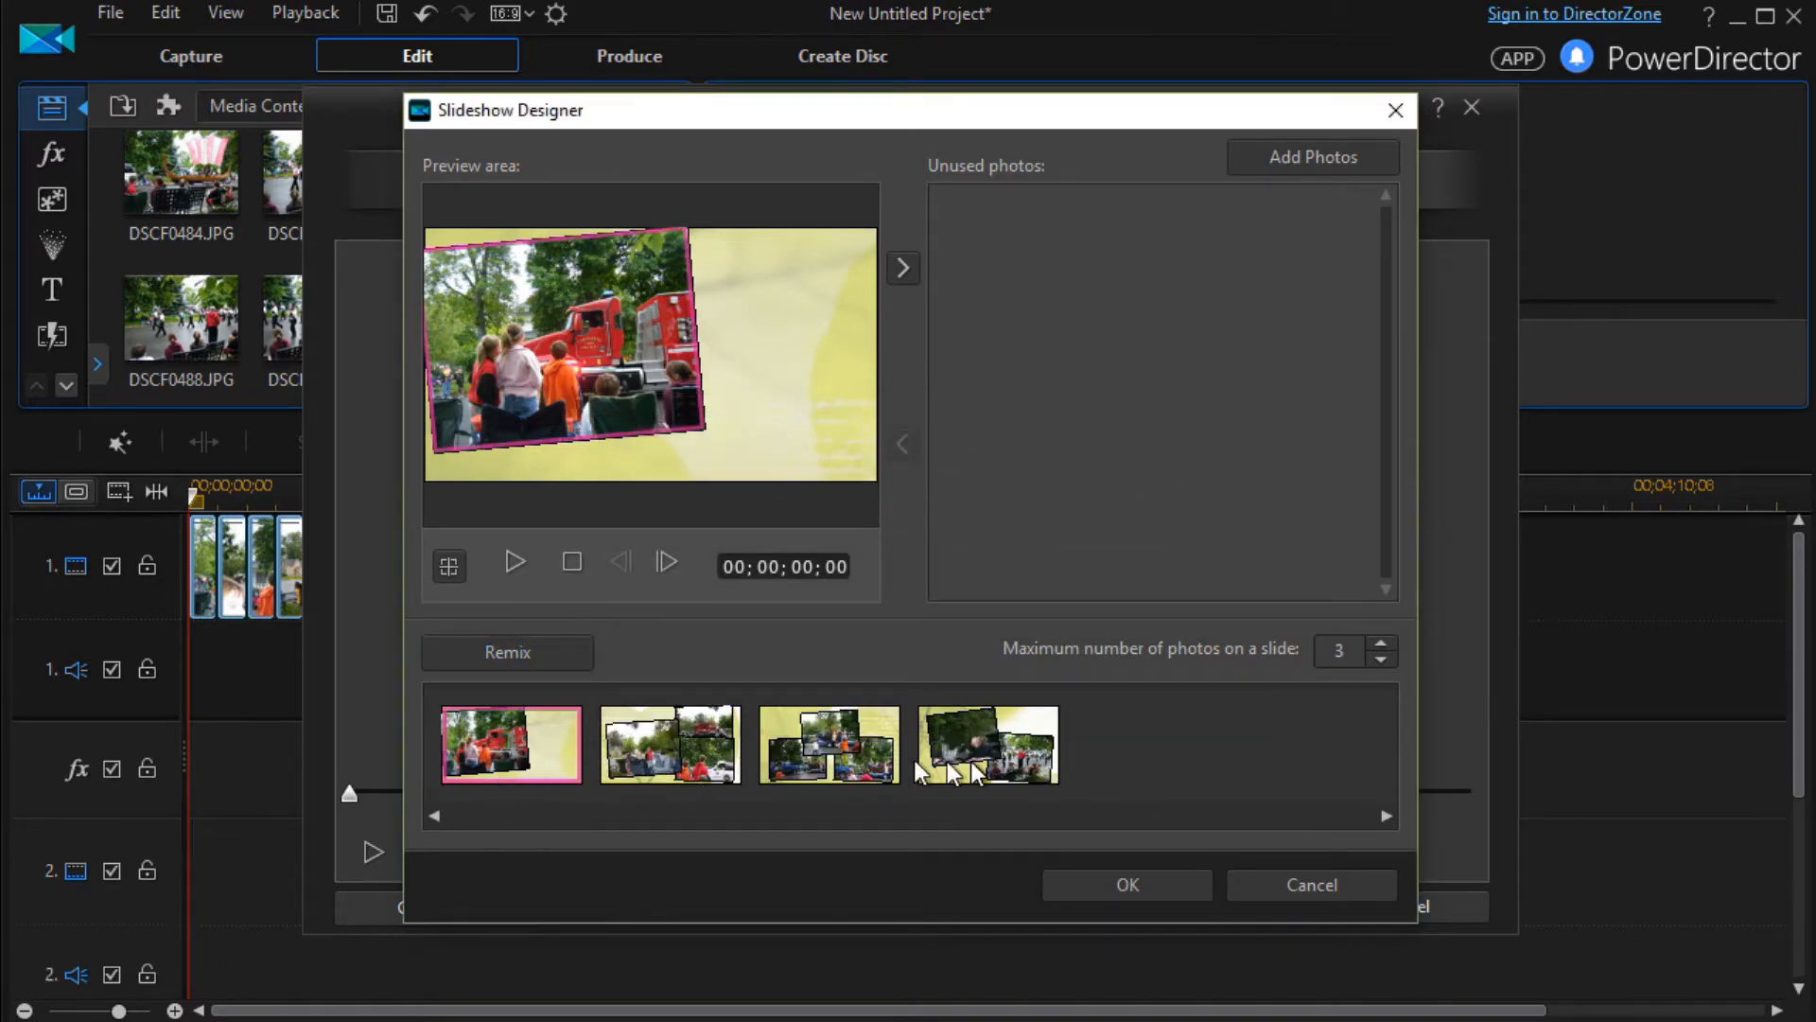
{"action": "left_click", "coordinate": [1381, 659]}
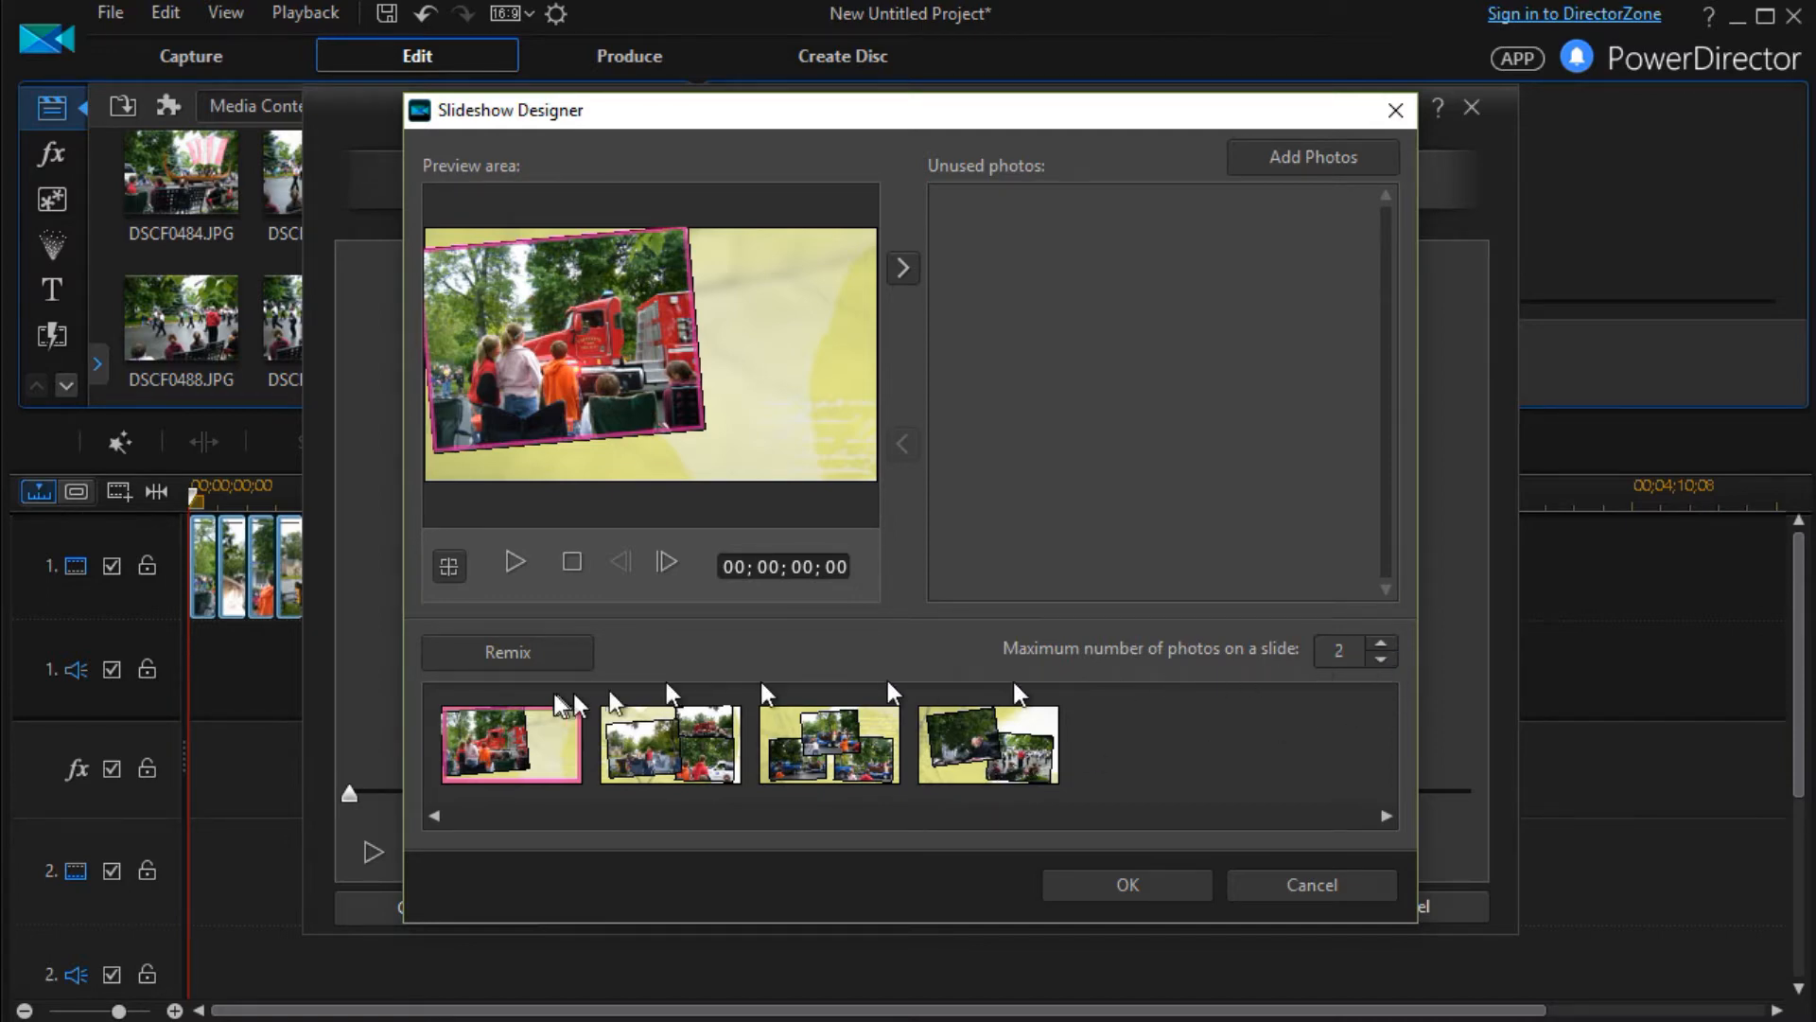
{"action": "left_click", "coordinate": [514, 651]}
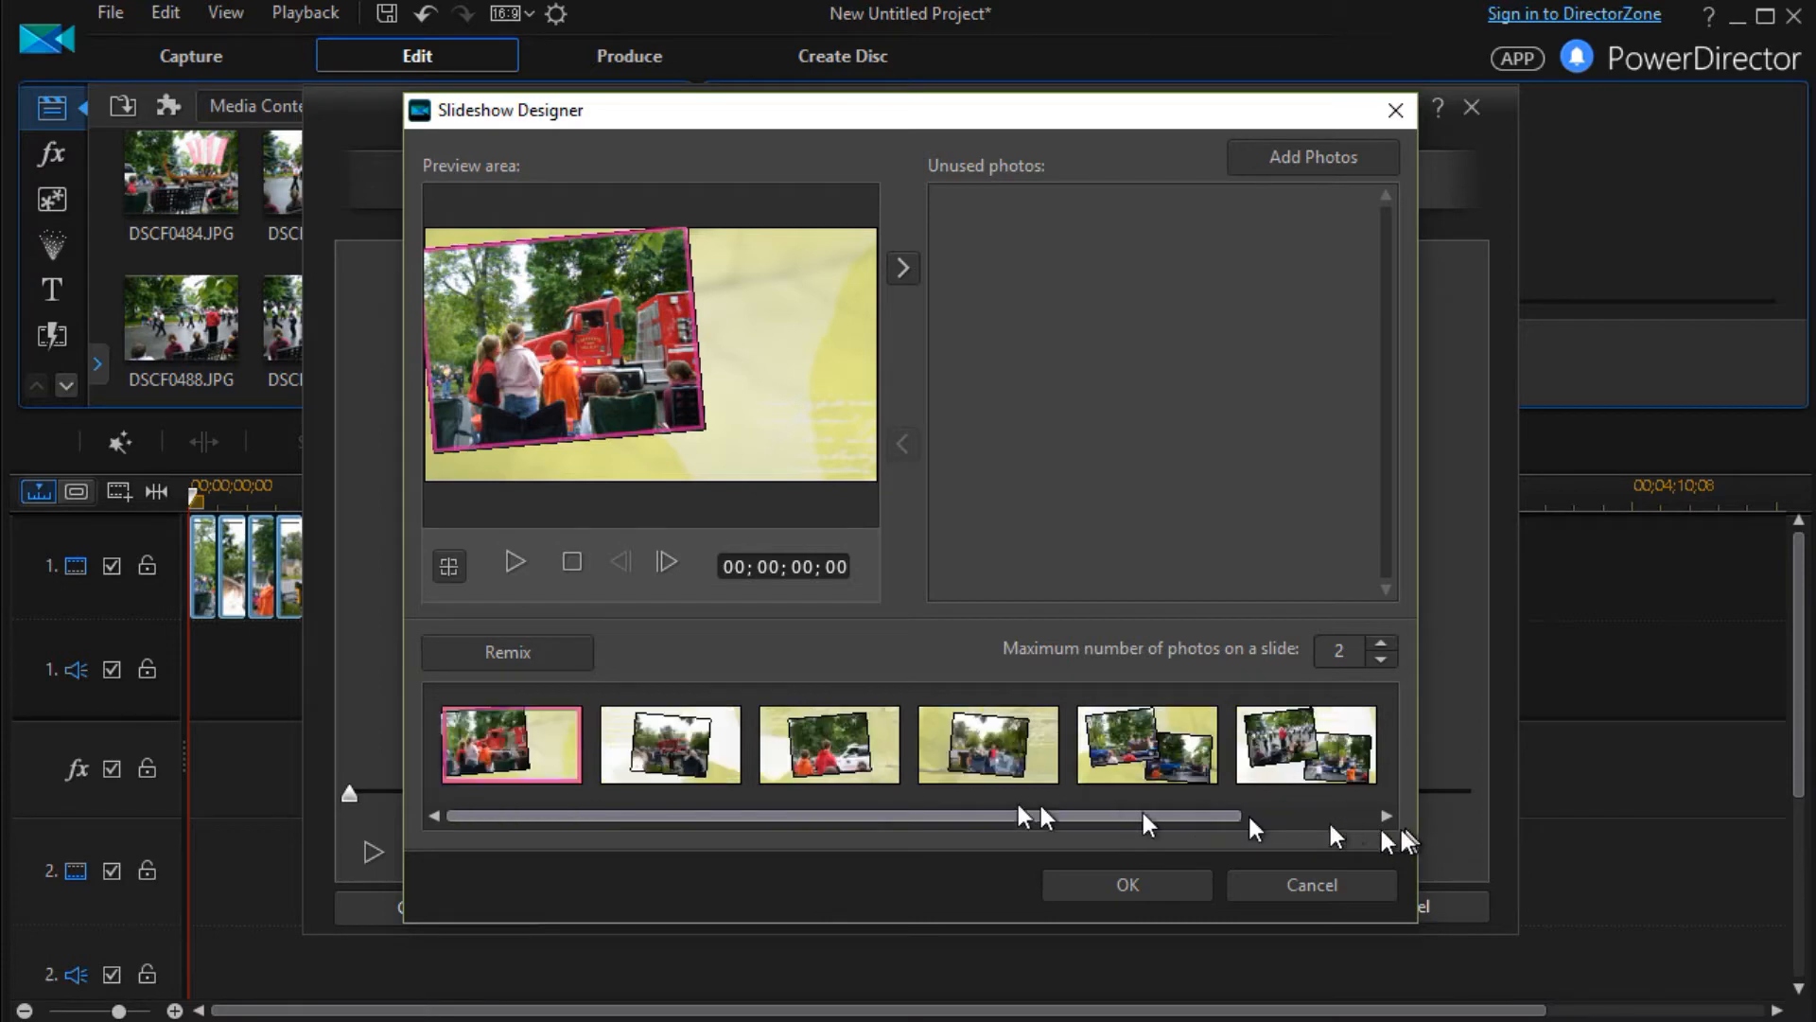
Set the maximum number of photos on a slide to 4 and remix the slide layouts
{"action": "left_click", "coordinate": [1383, 642]}
{"action": "left_click", "coordinate": [547, 645]}
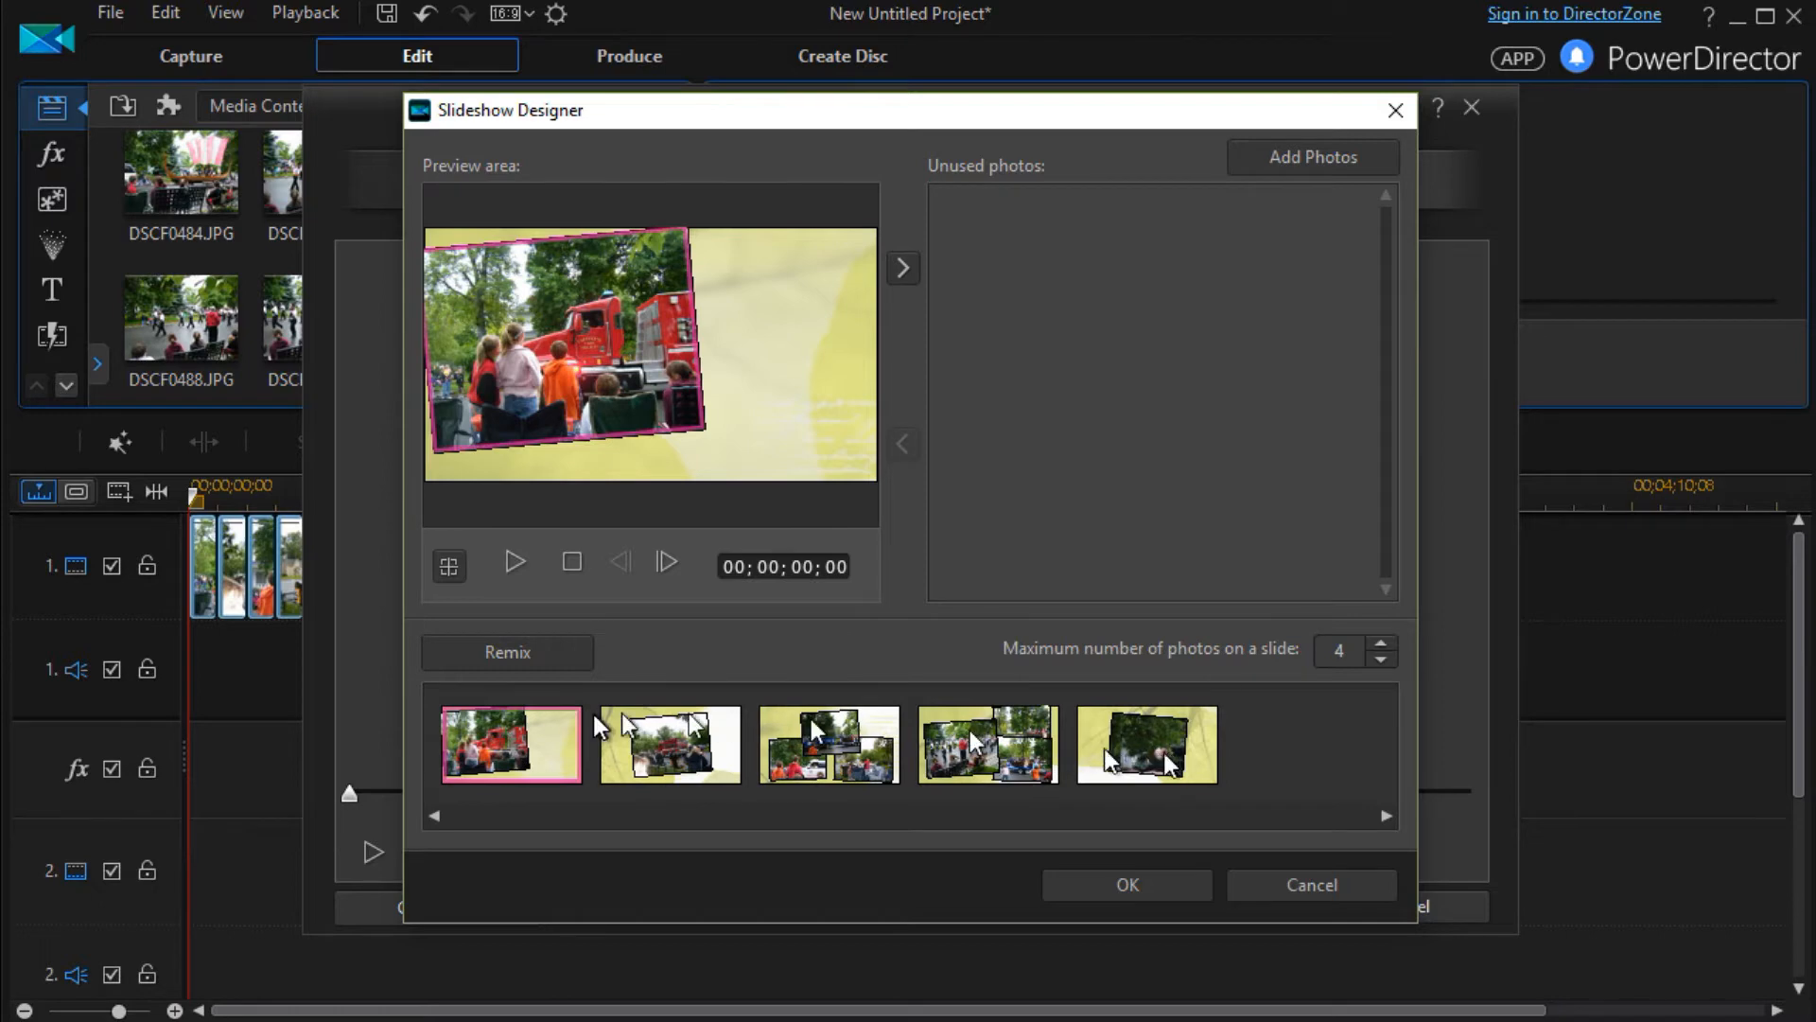
{"action": "left_click", "coordinate": [515, 643]}
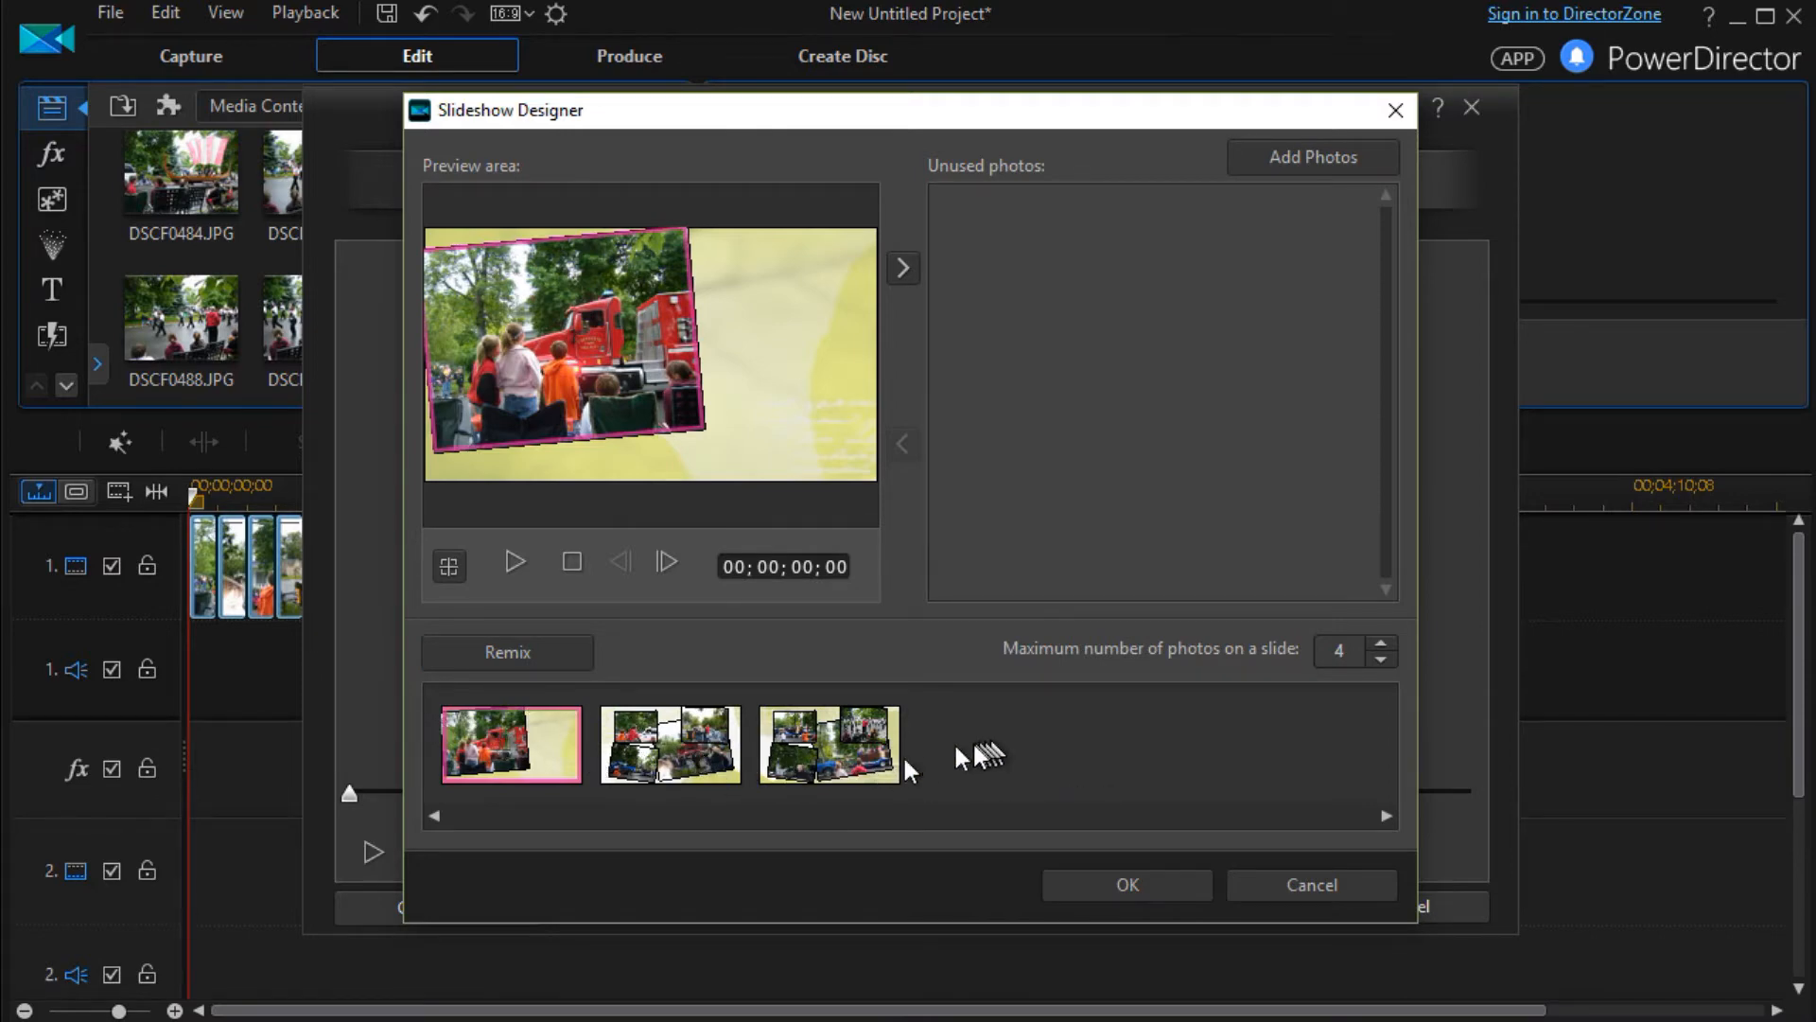
Play the remixed slideshow in the designer's preview and pause it during the second slide
{"action": "left_click", "coordinate": [515, 563]}
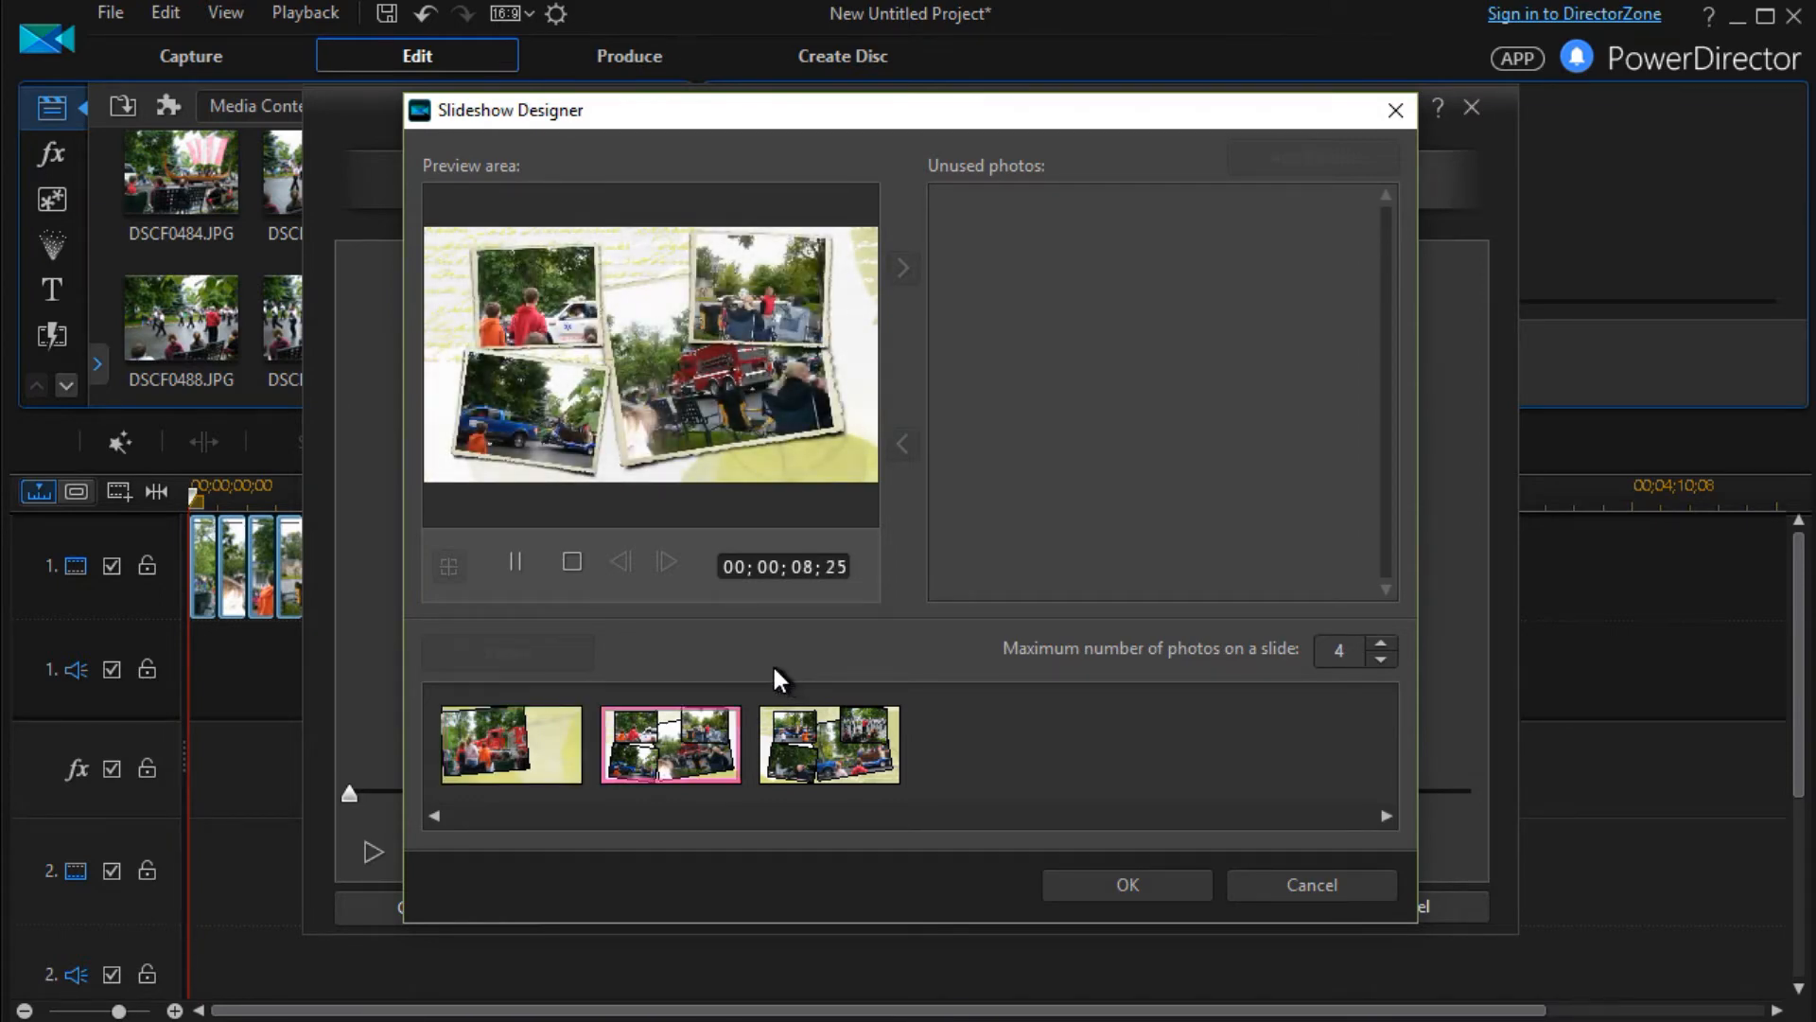
{"action": "left_click", "coordinate": [517, 562]}
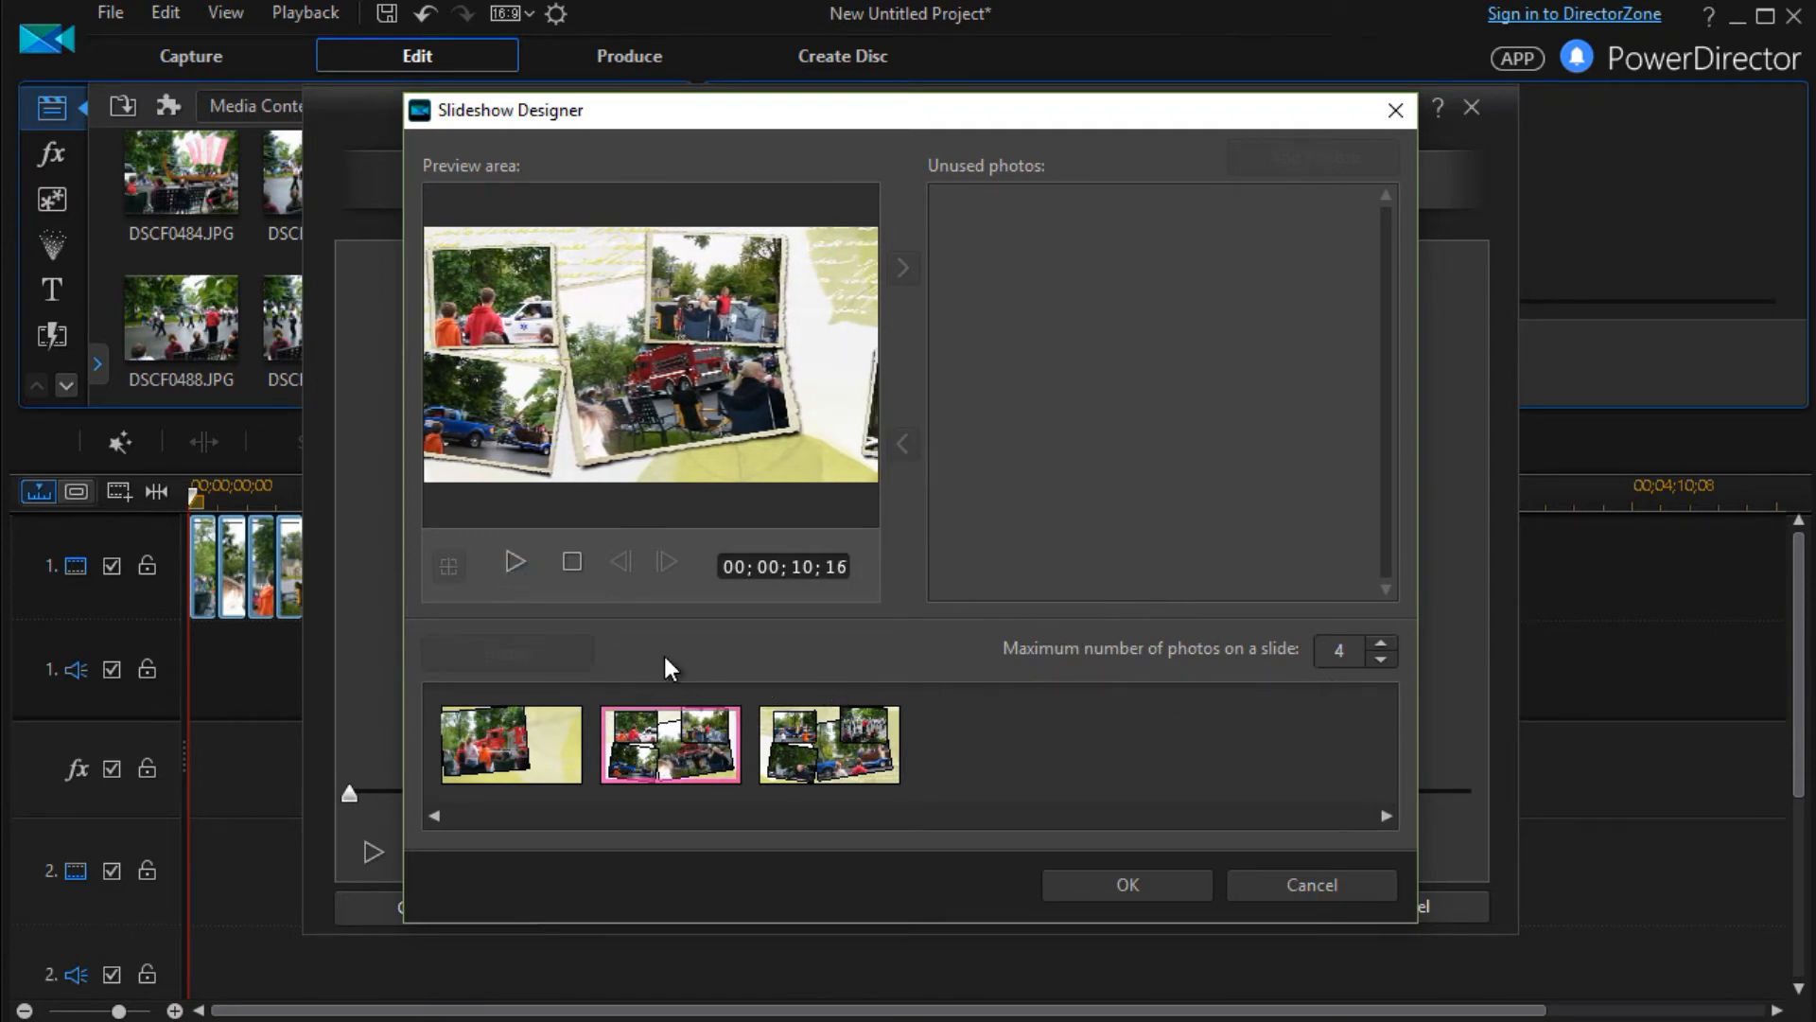
Set the focus area of the first slide's photo to a tight crop around the red truck's cab
{"action": "left_click", "coordinate": [490, 739]}
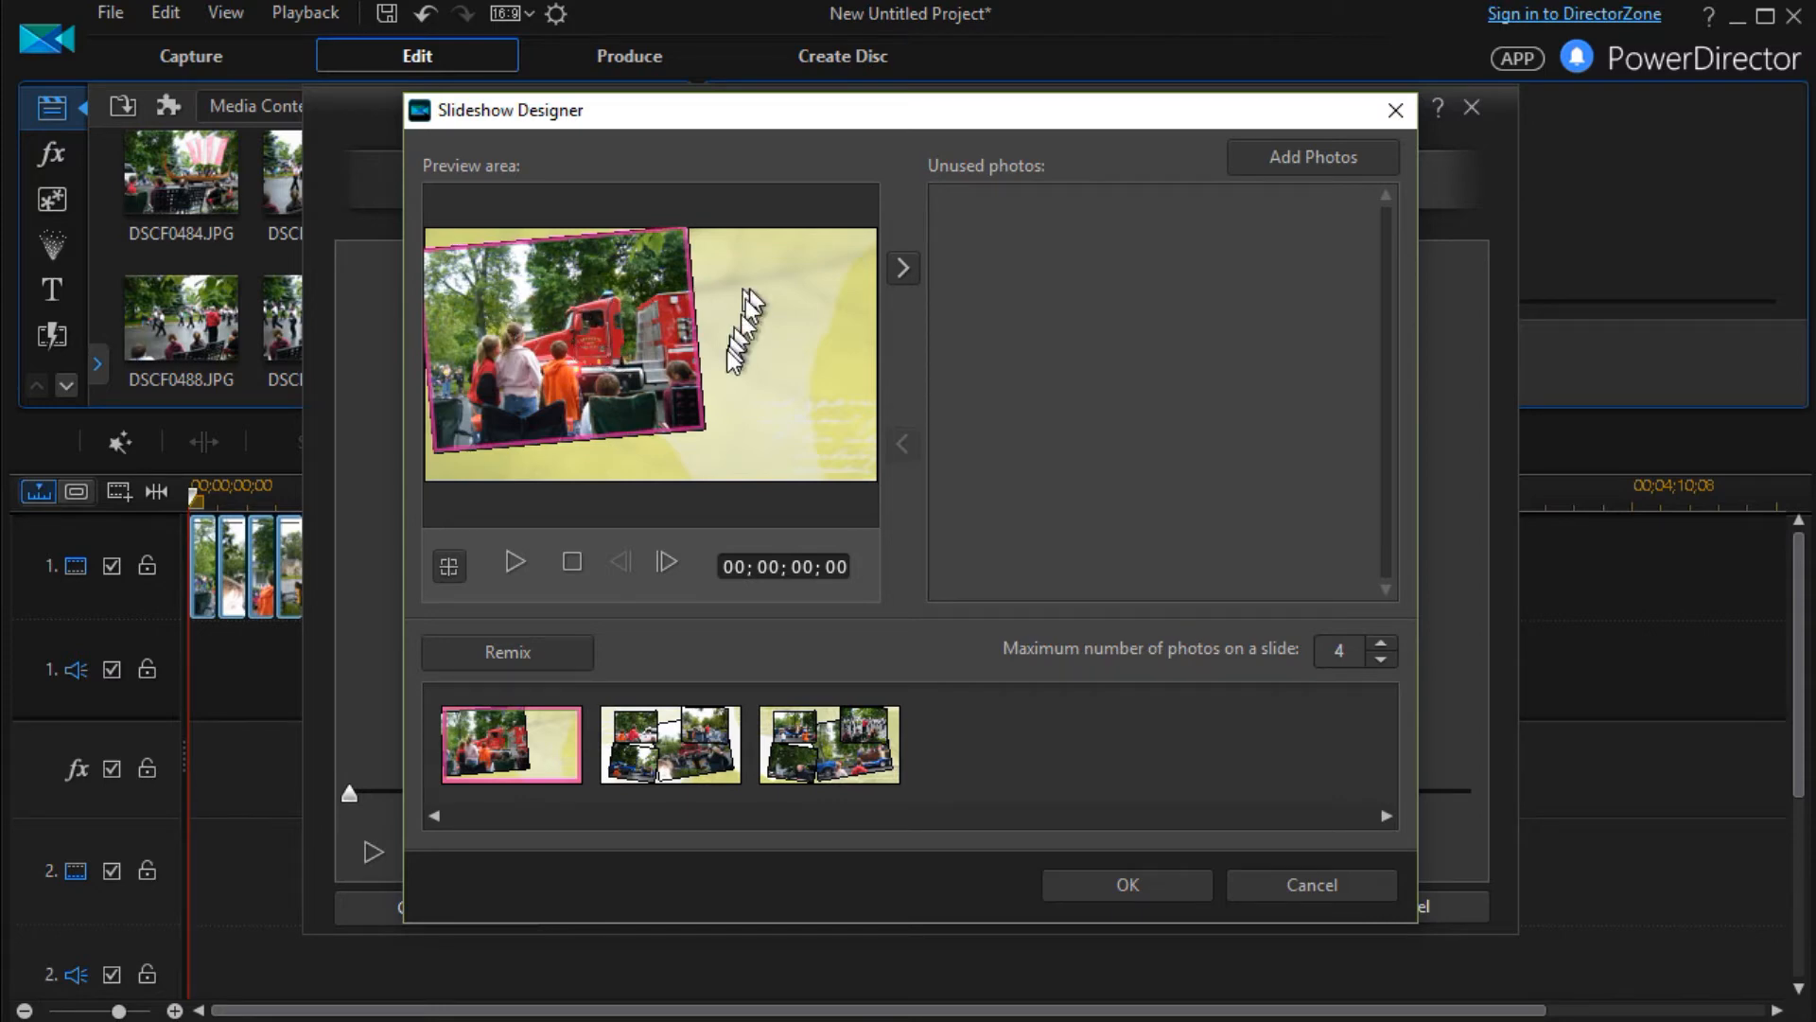
{"action": "left_click", "coordinate": [451, 565]}
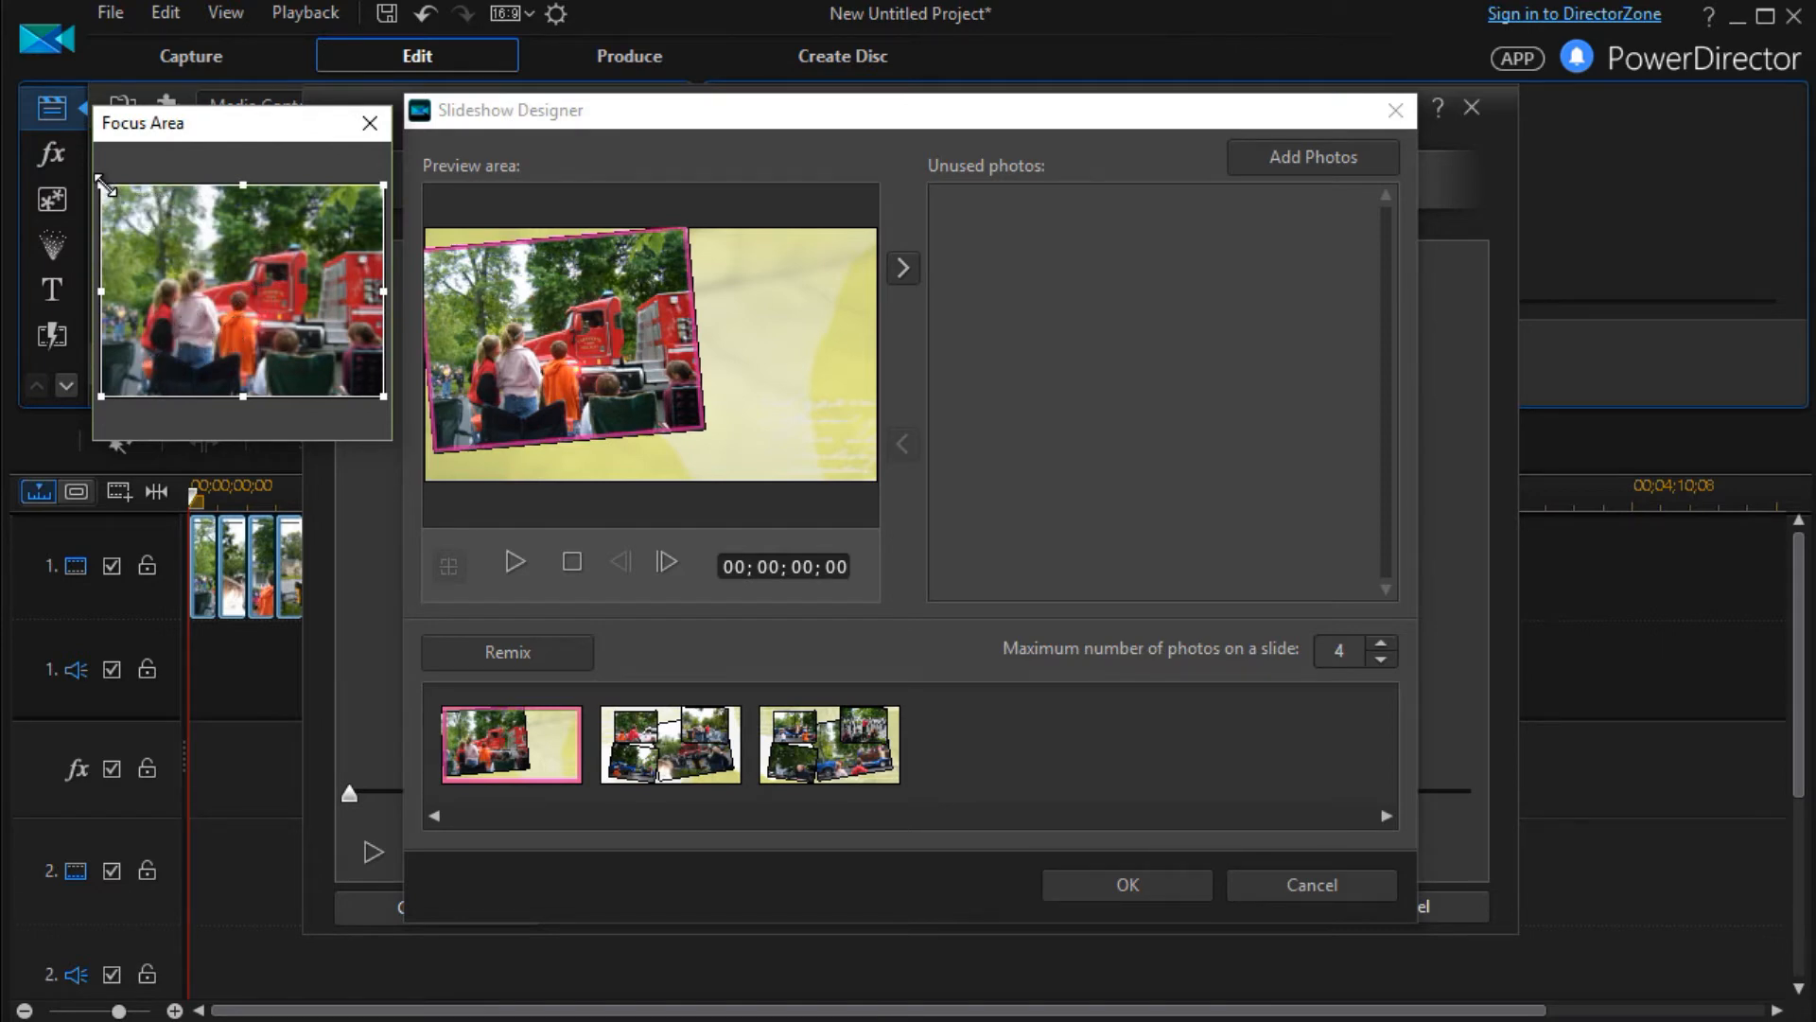
{"action": "left_click_drag", "start_coordinate": [104, 182], "coordinate": [244, 295]}
{"action": "left_click_drag", "start_coordinate": [357, 374], "coordinate": [253, 304]}
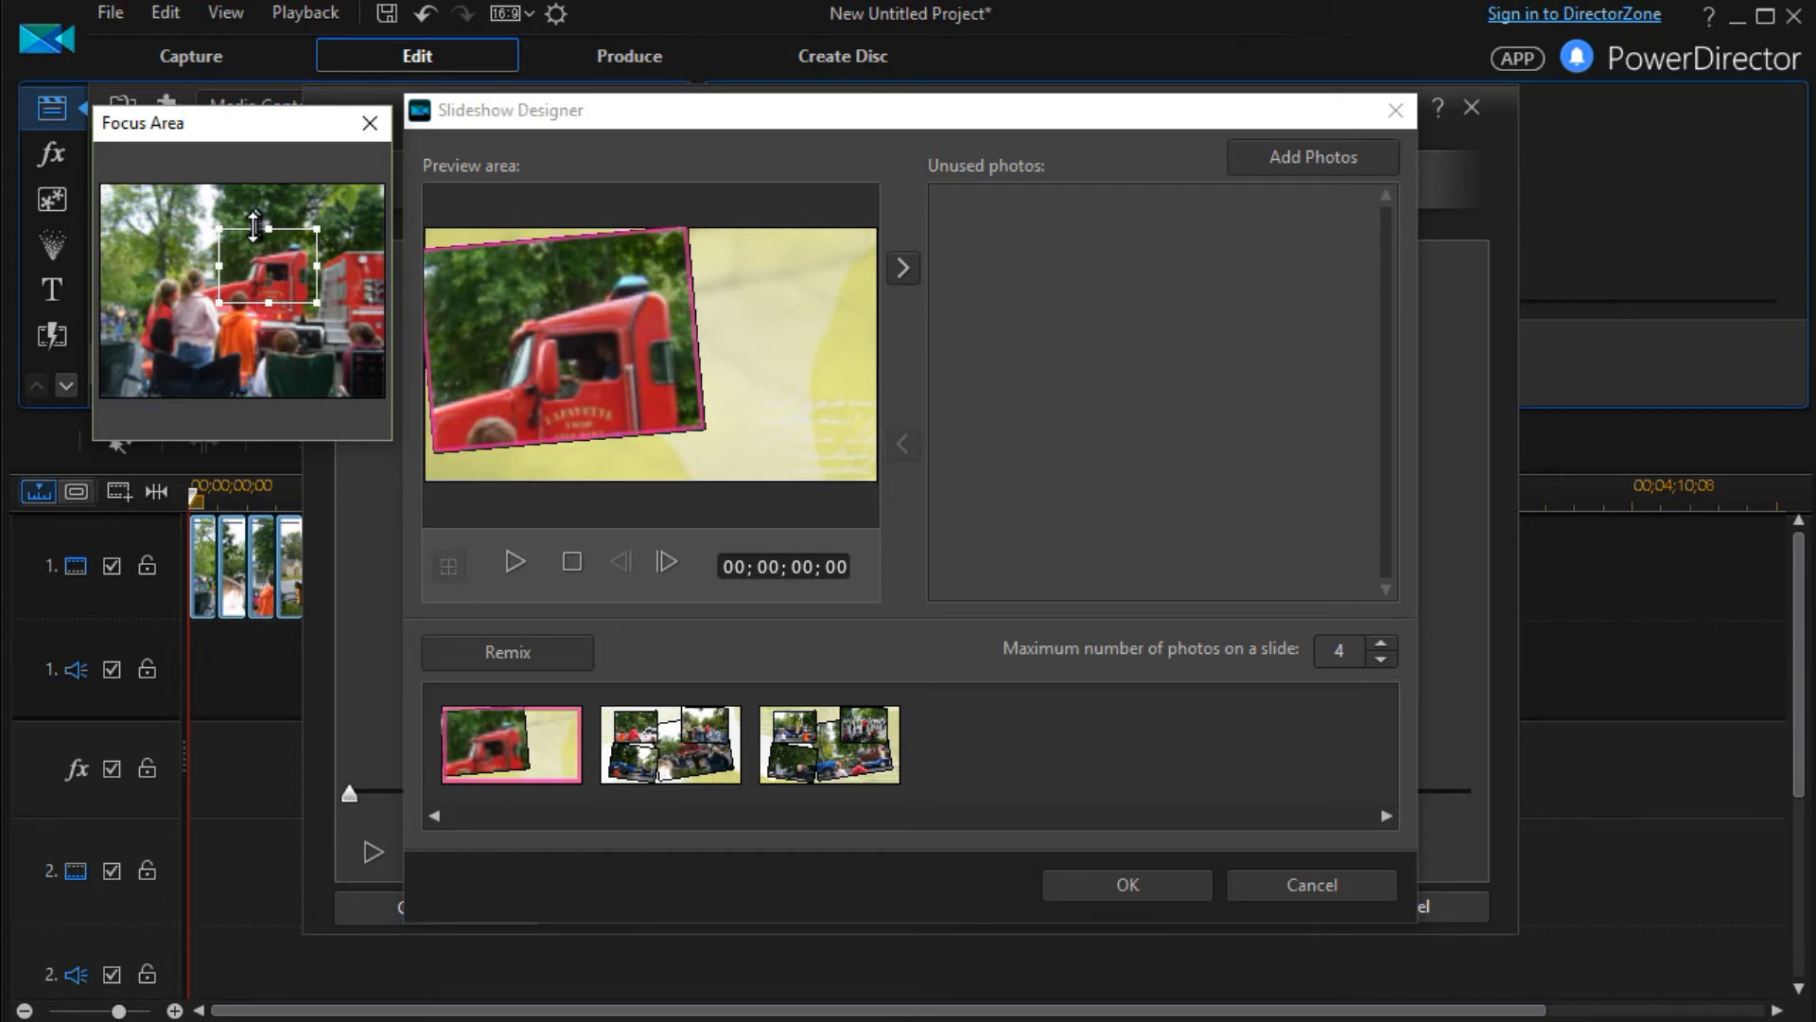
{"action": "left_click_drag", "start_coordinate": [261, 257], "coordinate": [266, 263]}
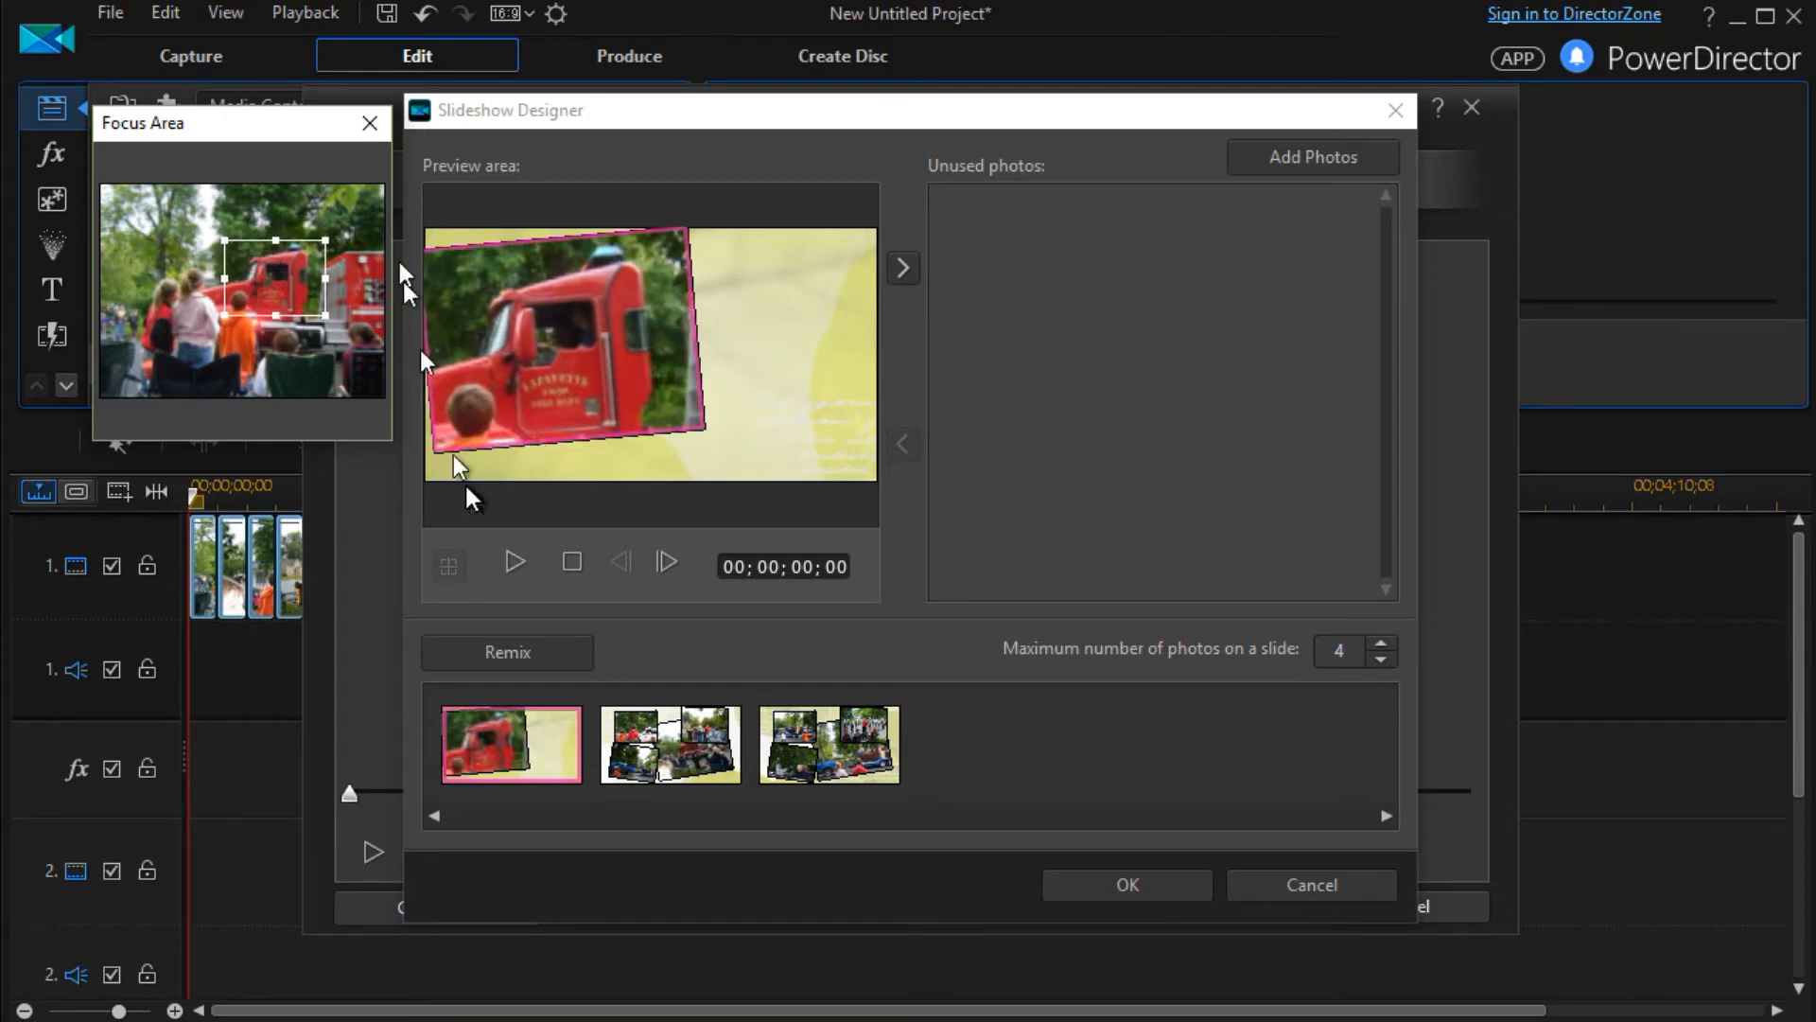
{"action": "left_click", "coordinate": [370, 123]}
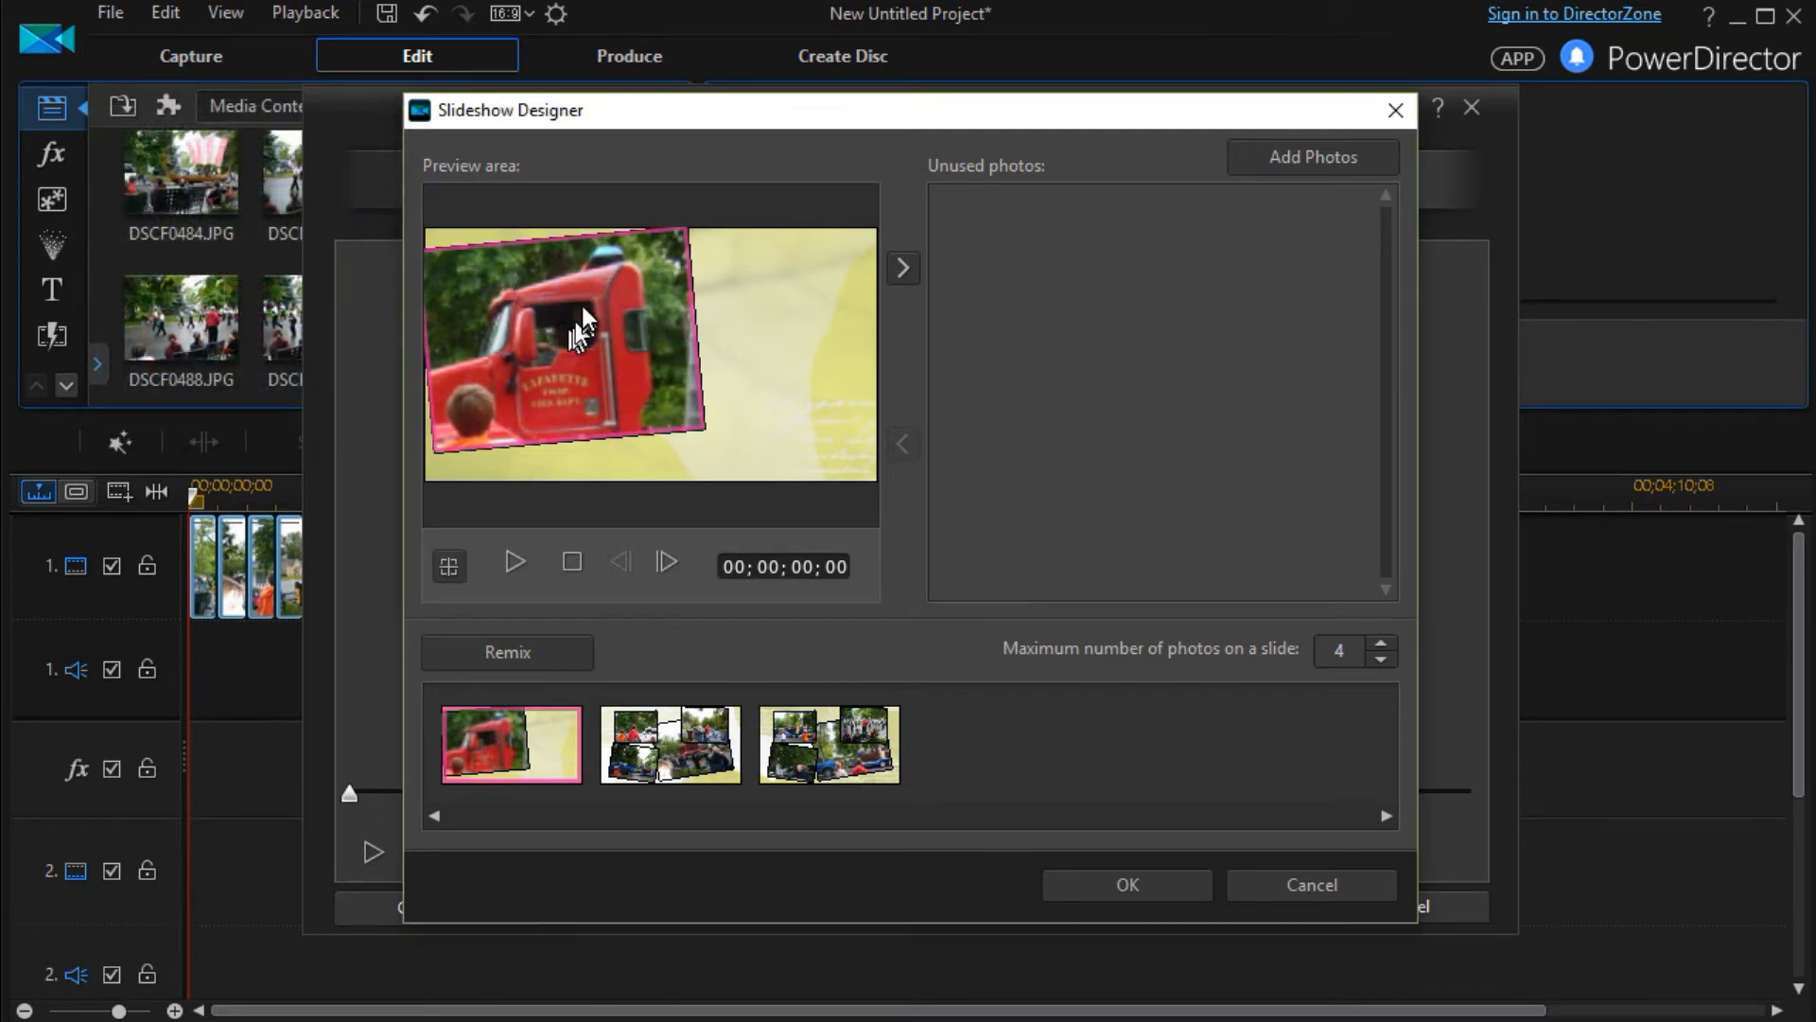
Set the focus area of the second slide's upper-left photo to the two children in orange and red
{"action": "left_click", "coordinate": [678, 749]}
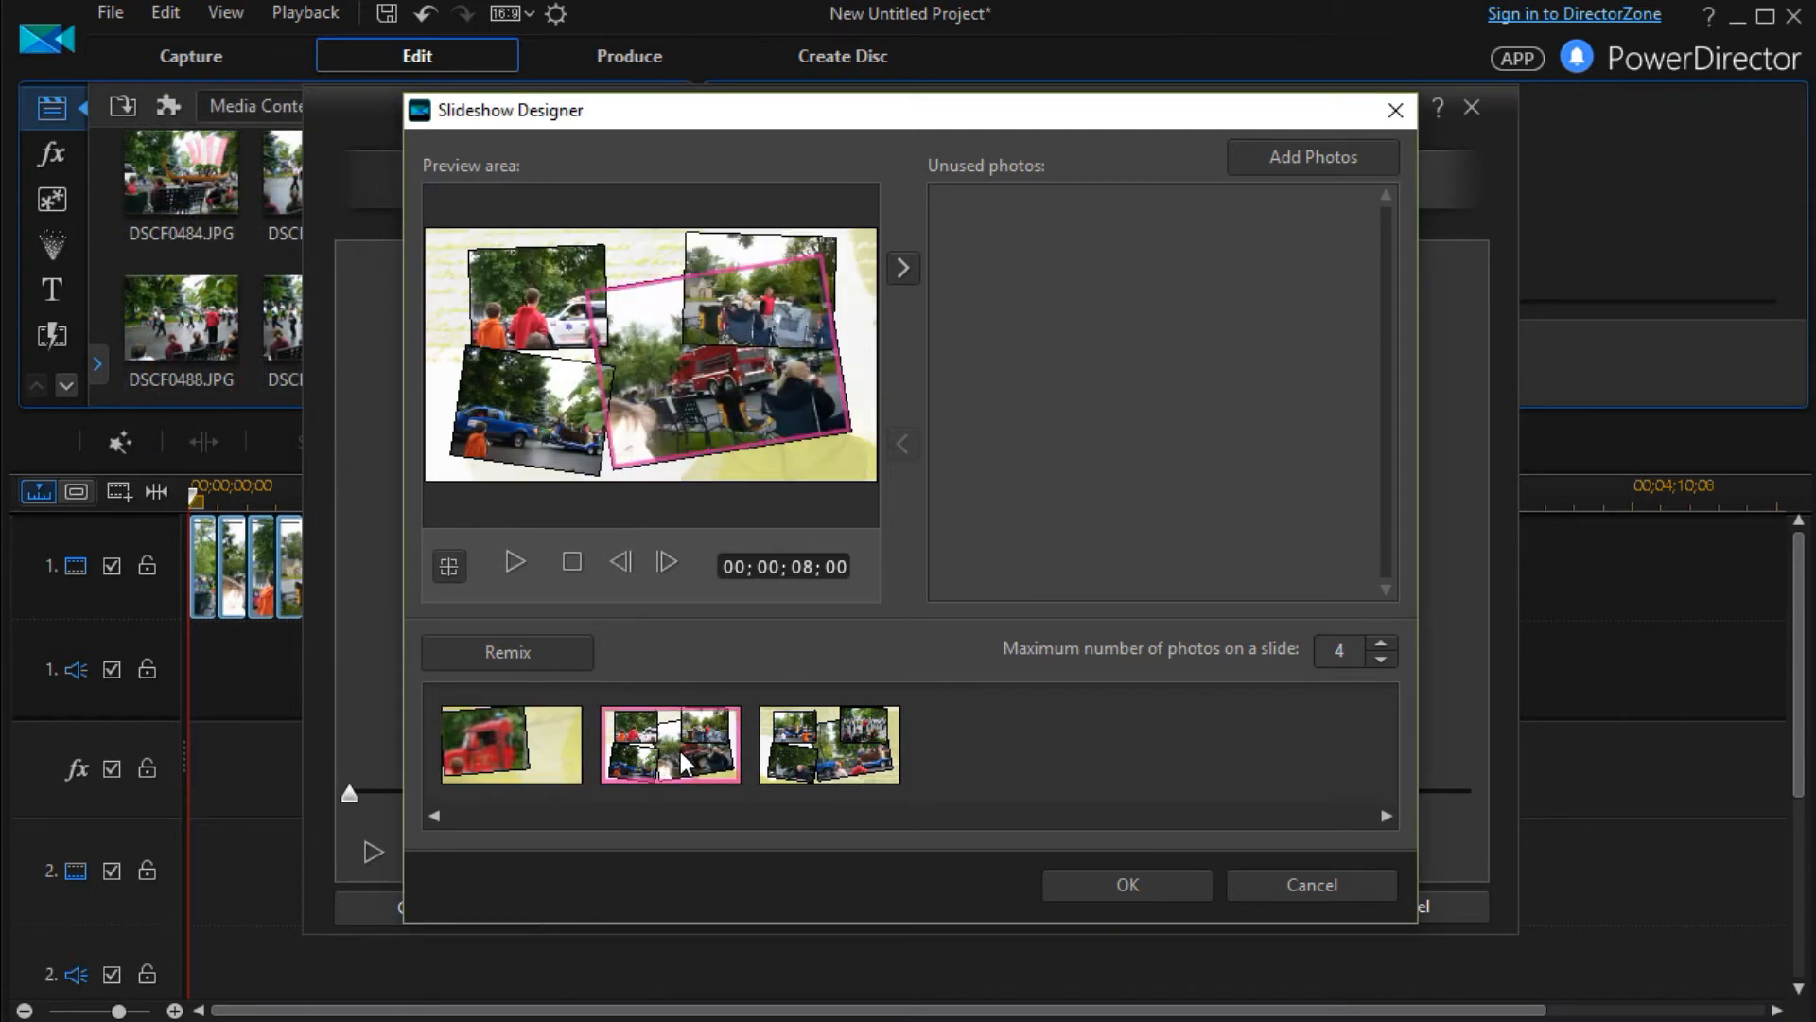
{"action": "left_click", "coordinate": [558, 280]}
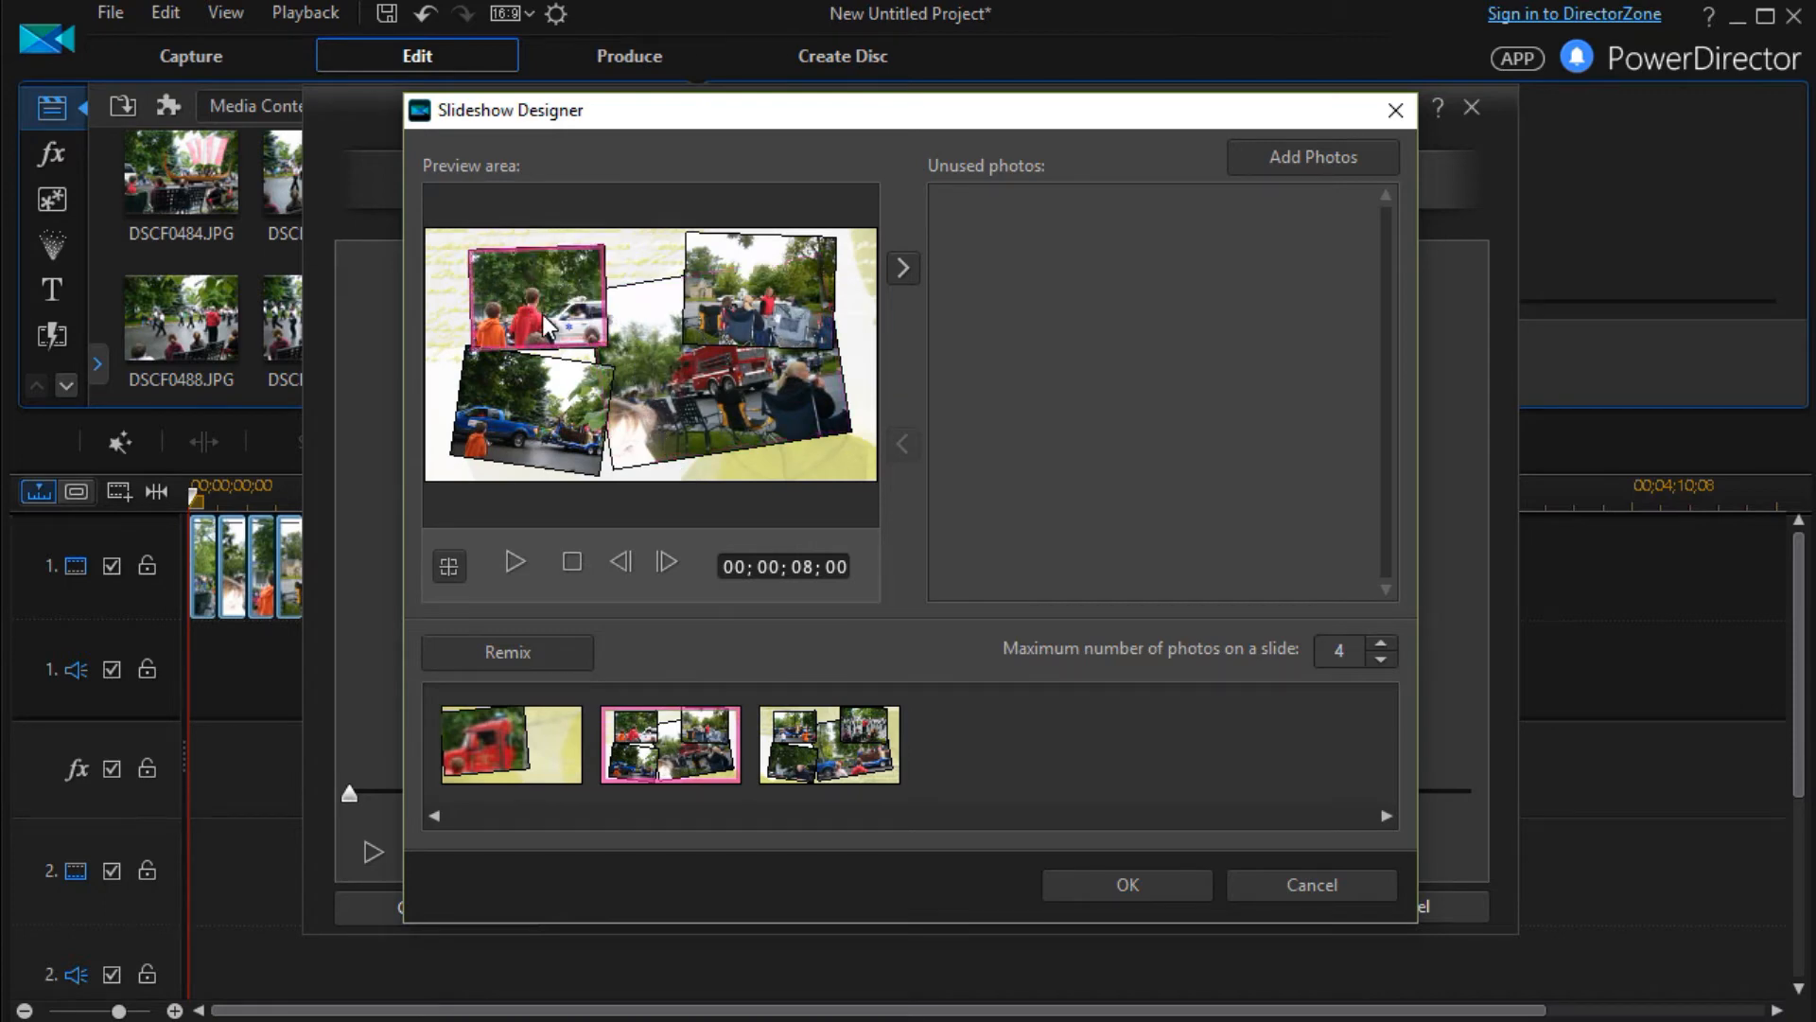
{"action": "left_click", "coordinate": [449, 565]}
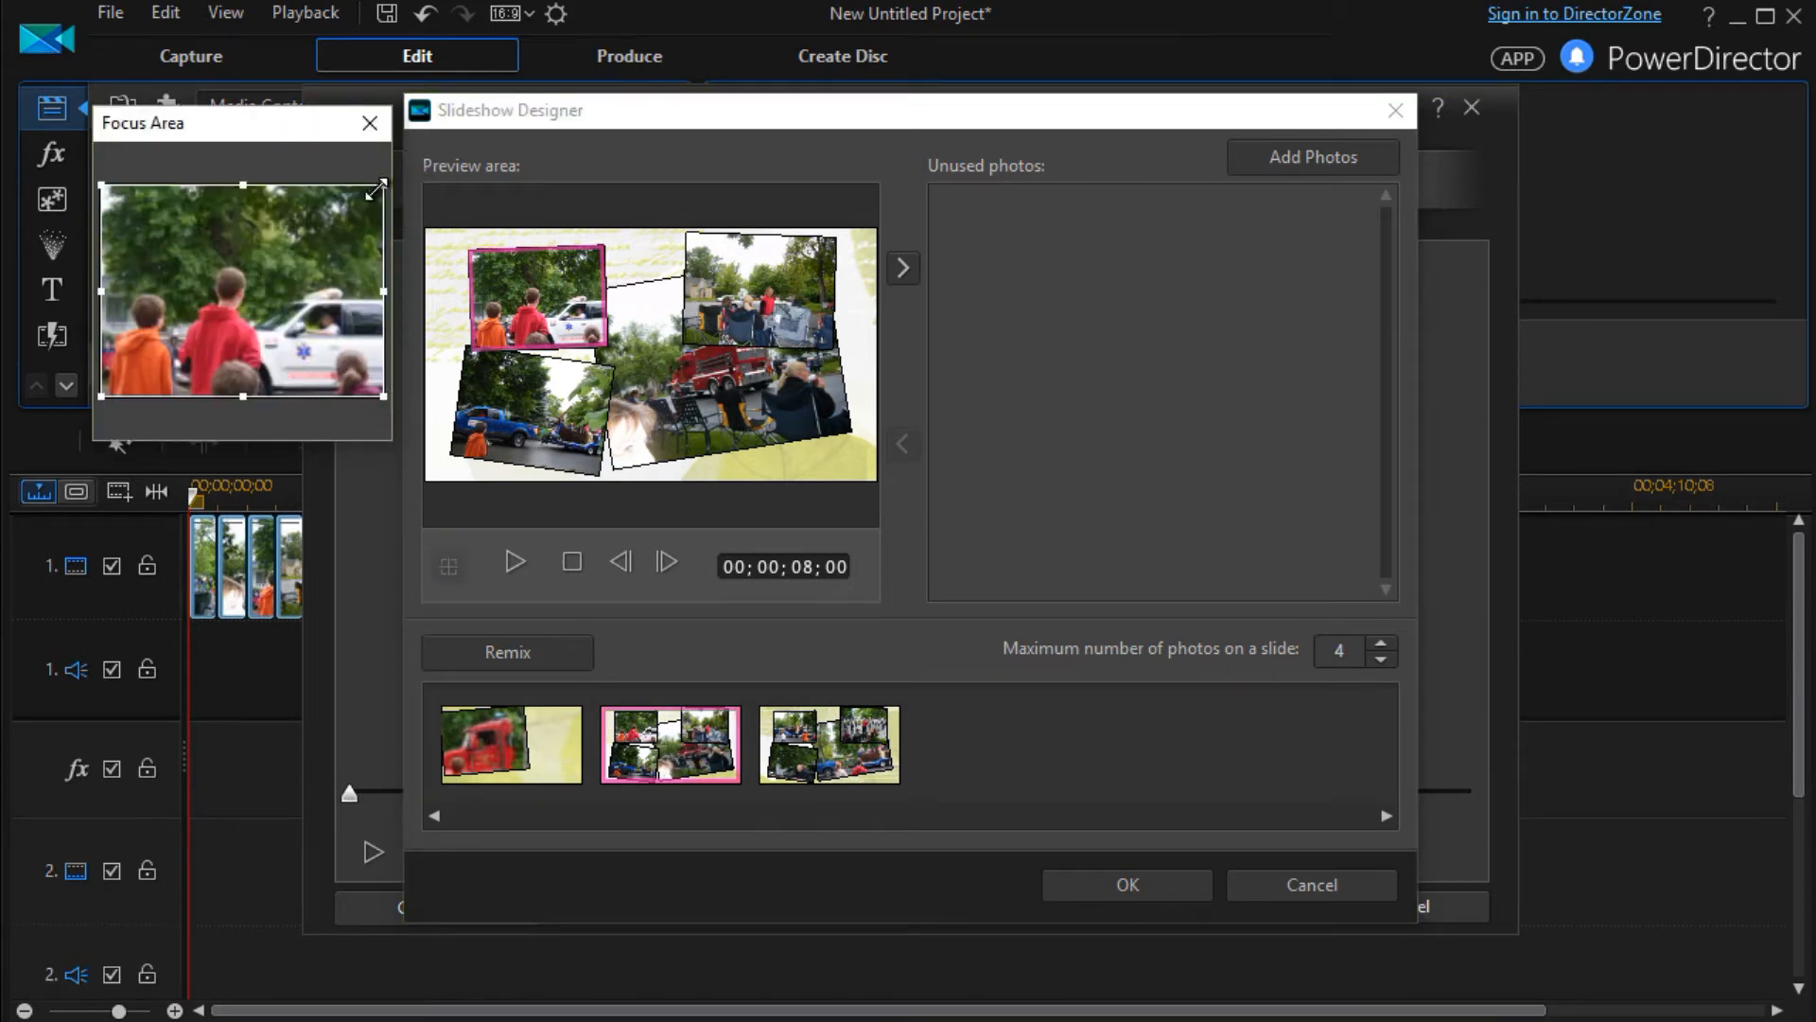
{"action": "left_click_drag", "start_coordinate": [244, 185], "coordinate": [244, 279]}
{"action": "left_click_drag", "start_coordinate": [225, 358], "coordinate": [184, 329]}
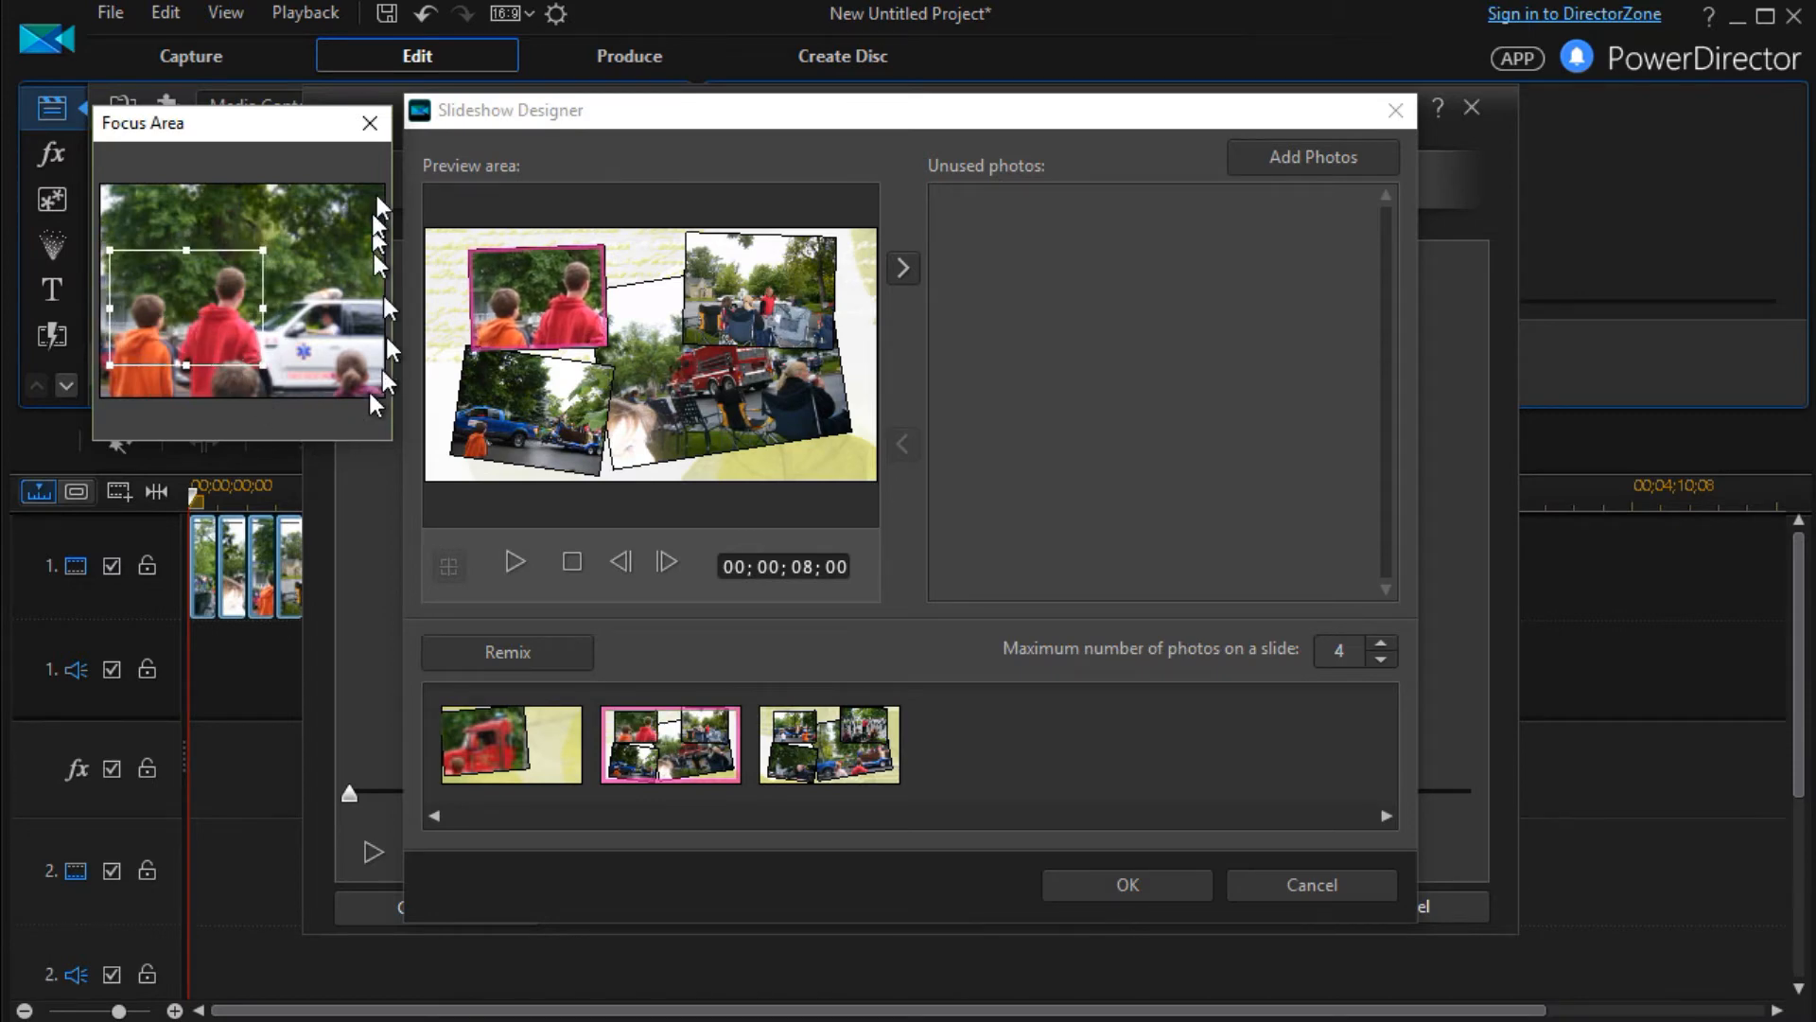
{"action": "left_click", "coordinate": [369, 122]}
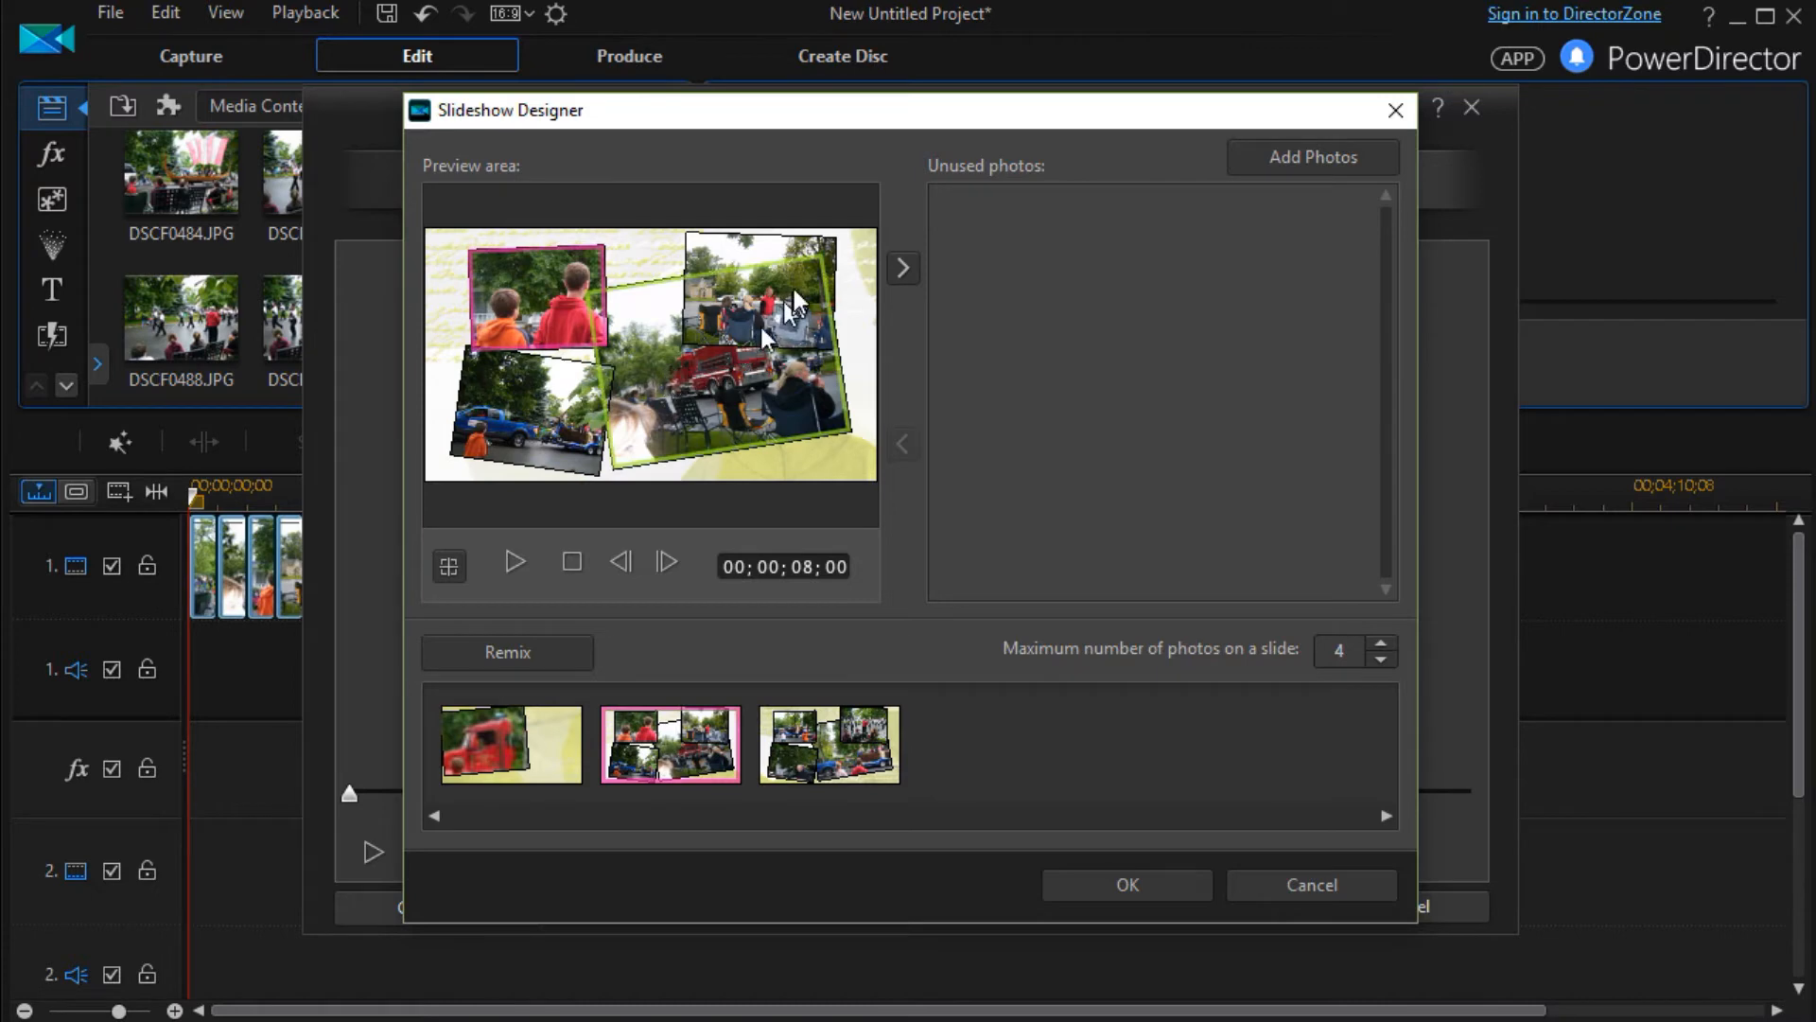
Set the focus area of the second slide's lower-left photo to the child in orange beside the blue truck
{"action": "left_click", "coordinate": [528, 437]}
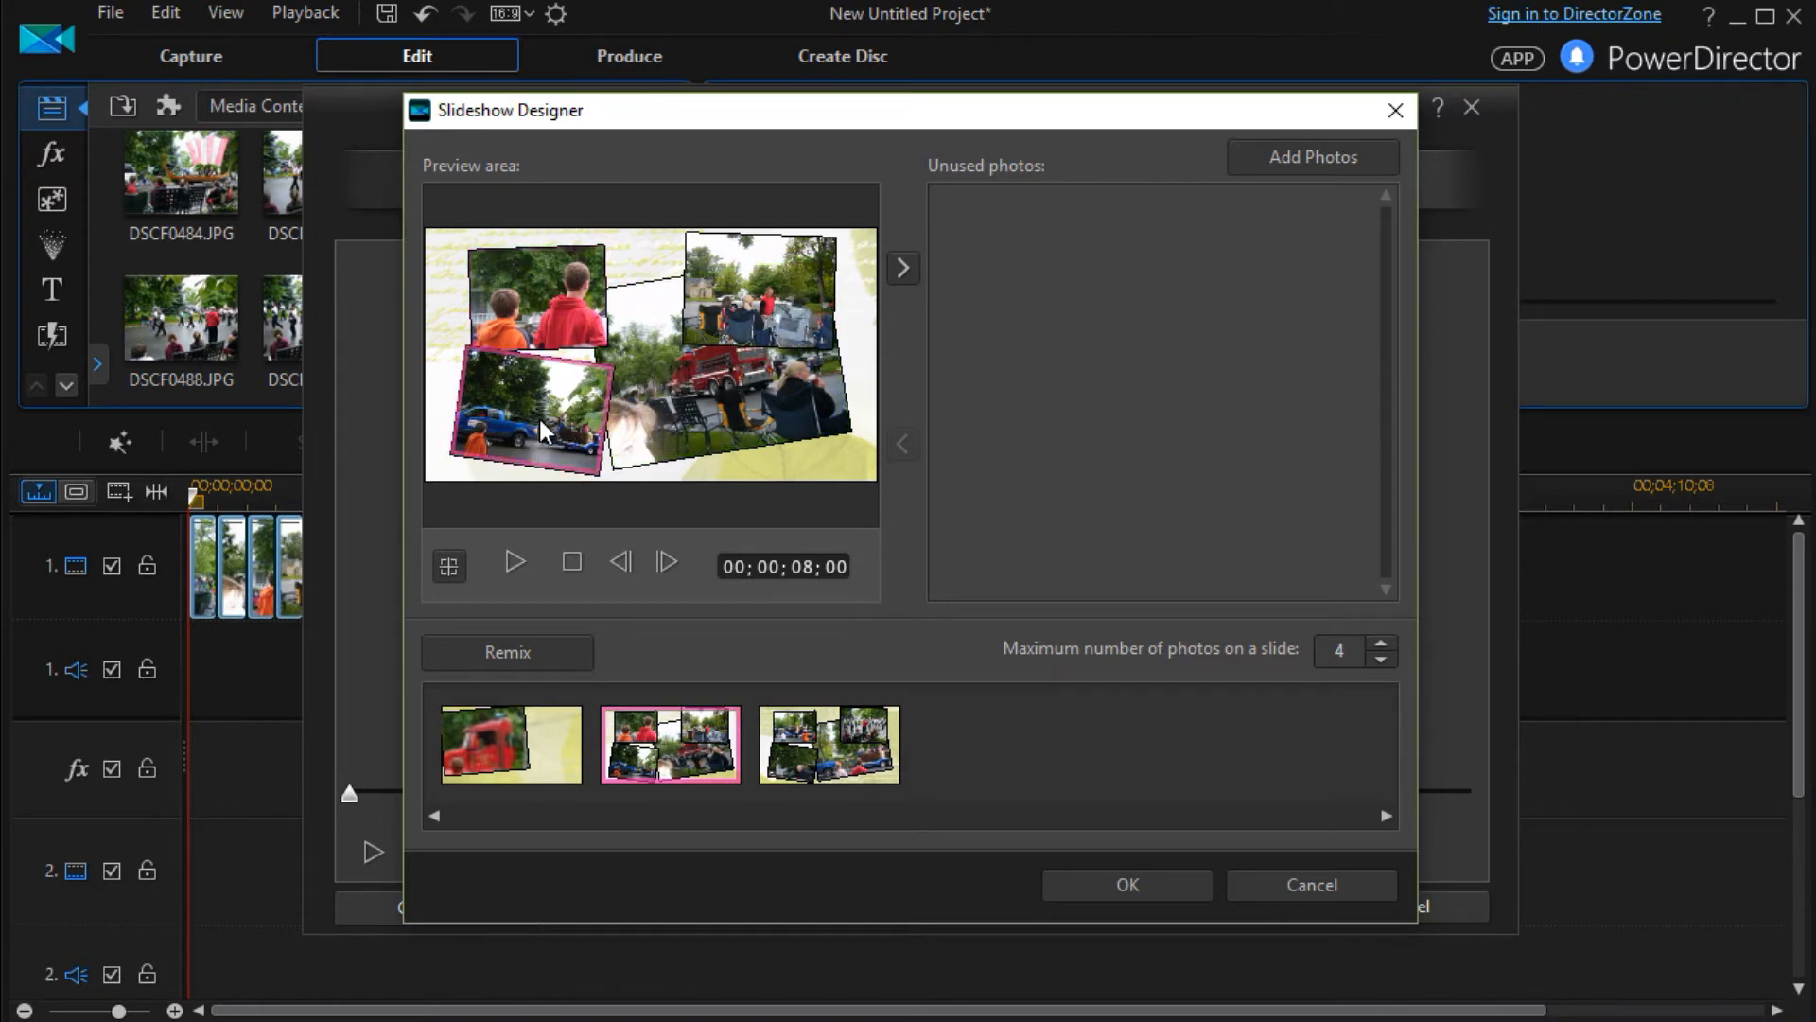
{"action": "left_click", "coordinate": [449, 565]}
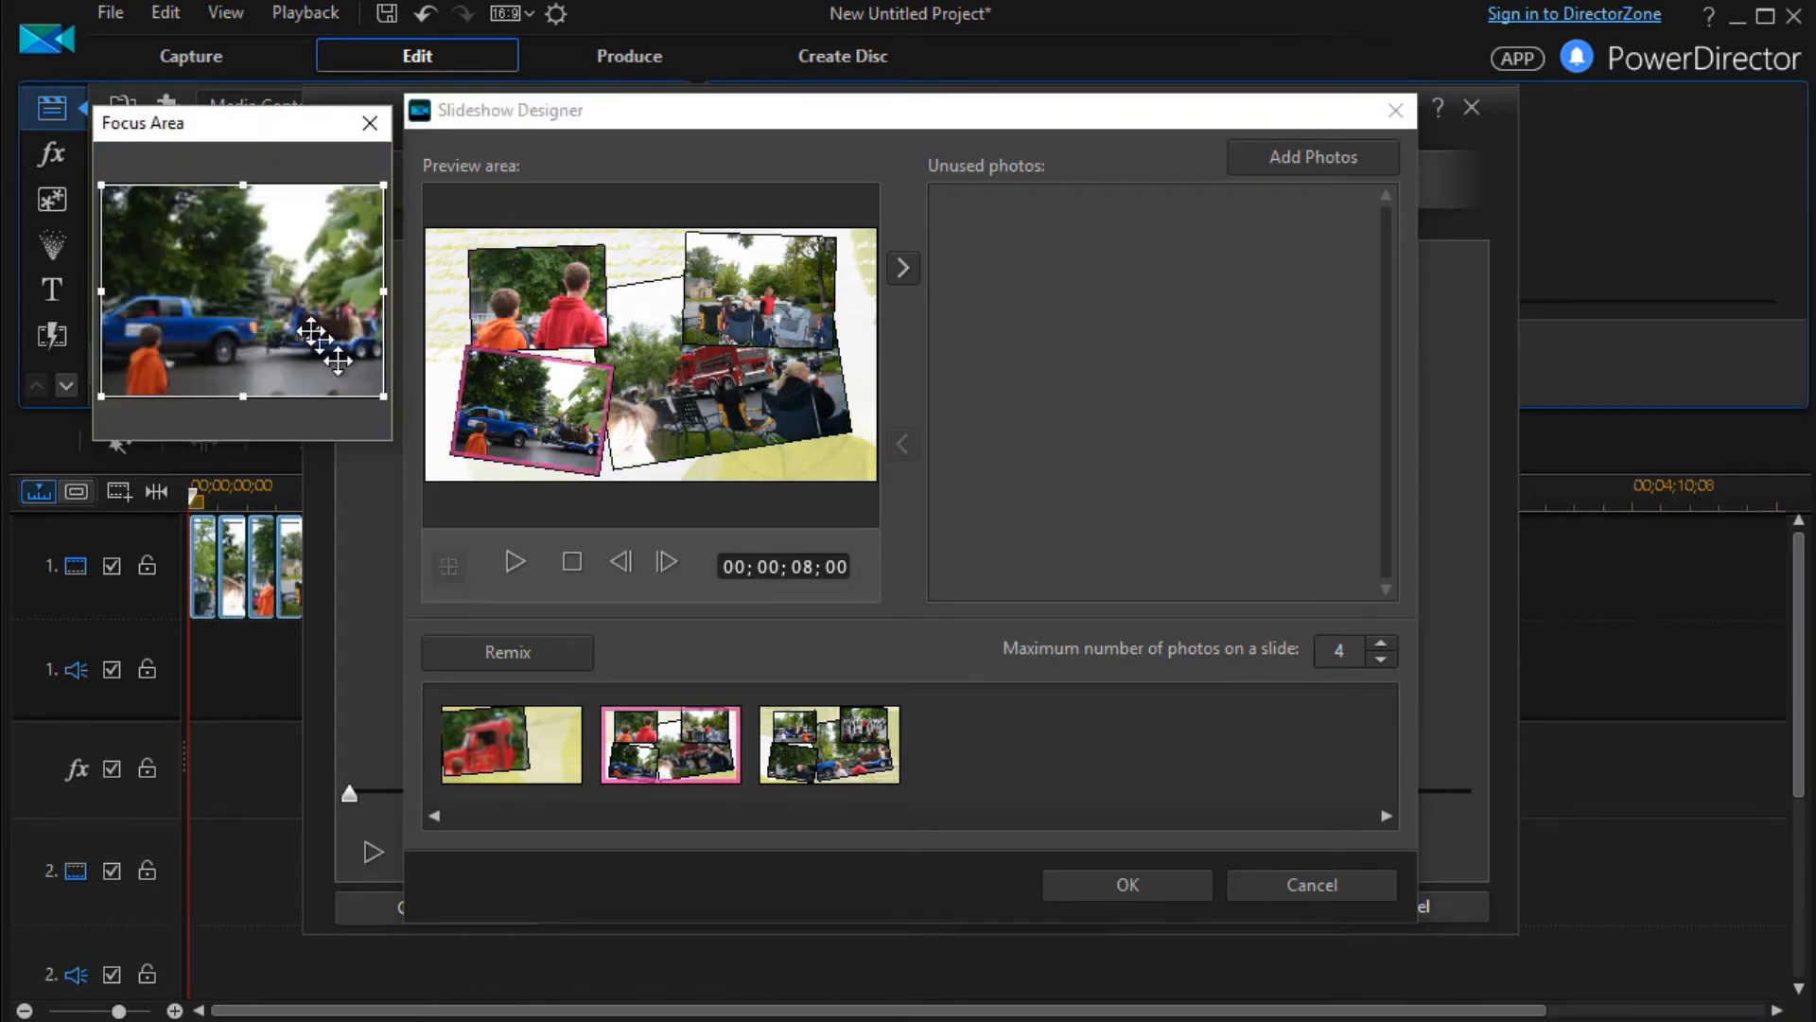
{"action": "left_click_drag", "start_coordinate": [383, 185], "coordinate": [156, 312]}
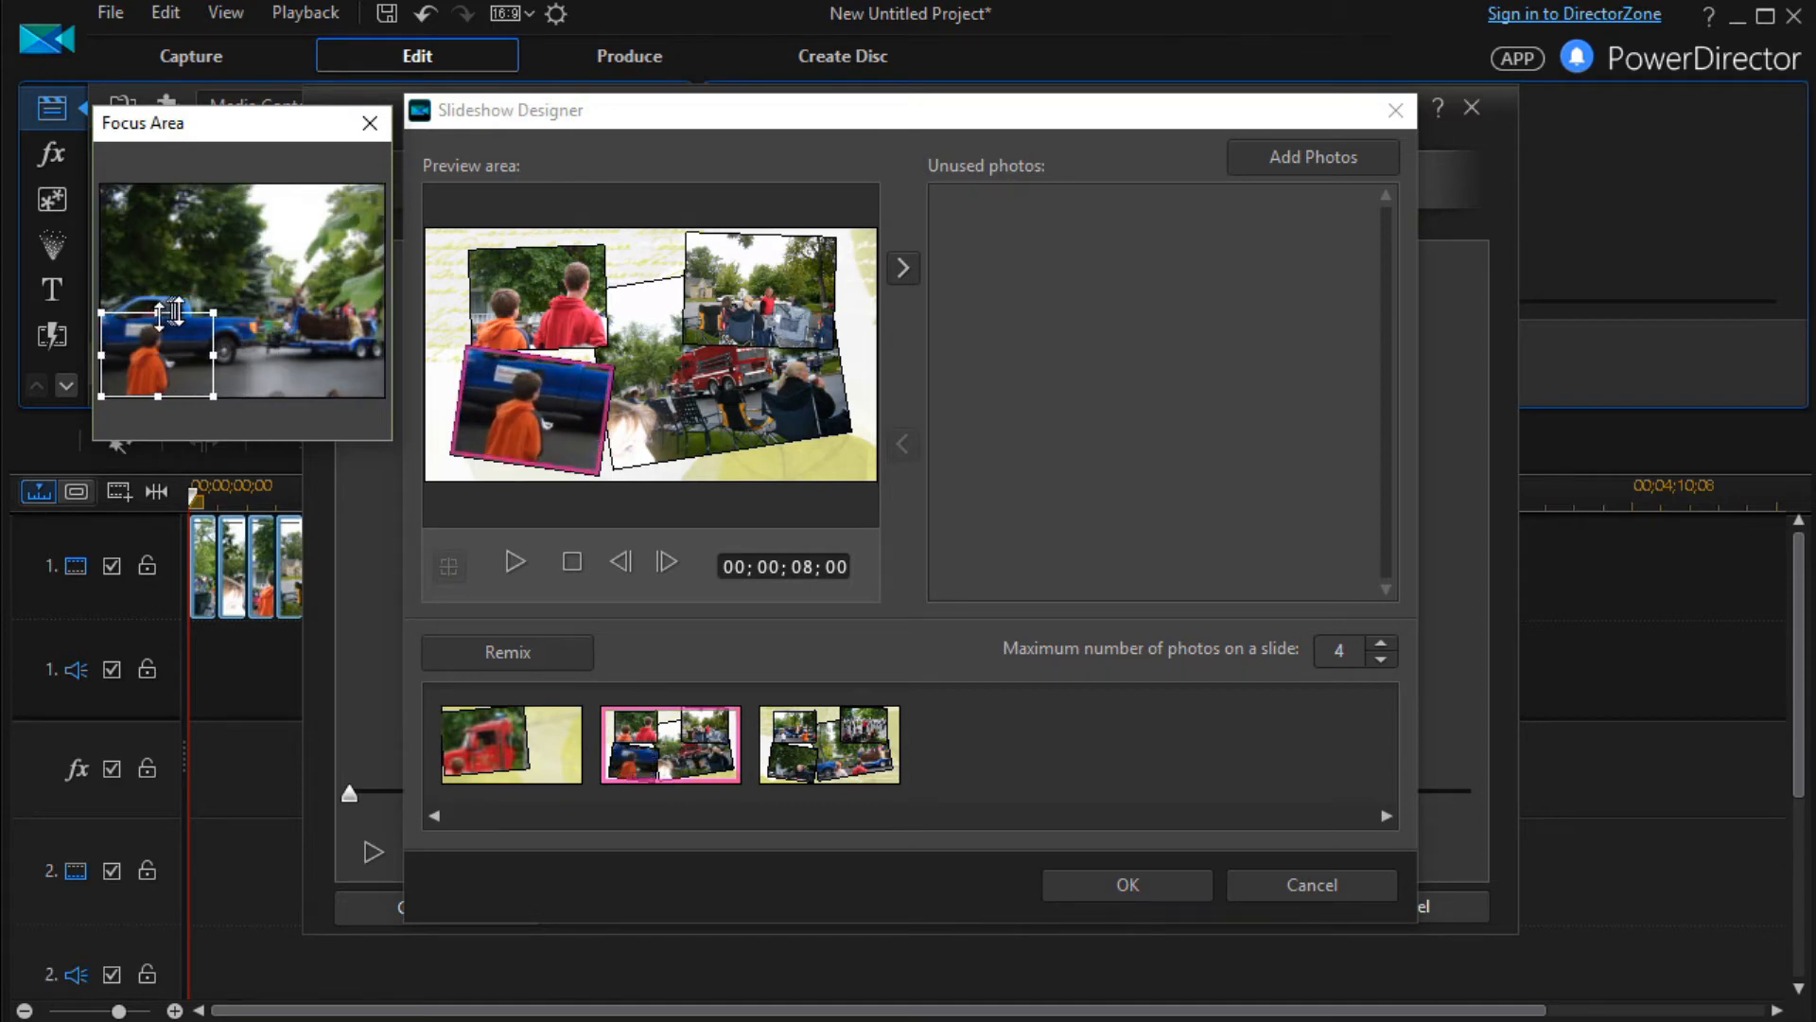
{"action": "left_click", "coordinate": [382, 118]}
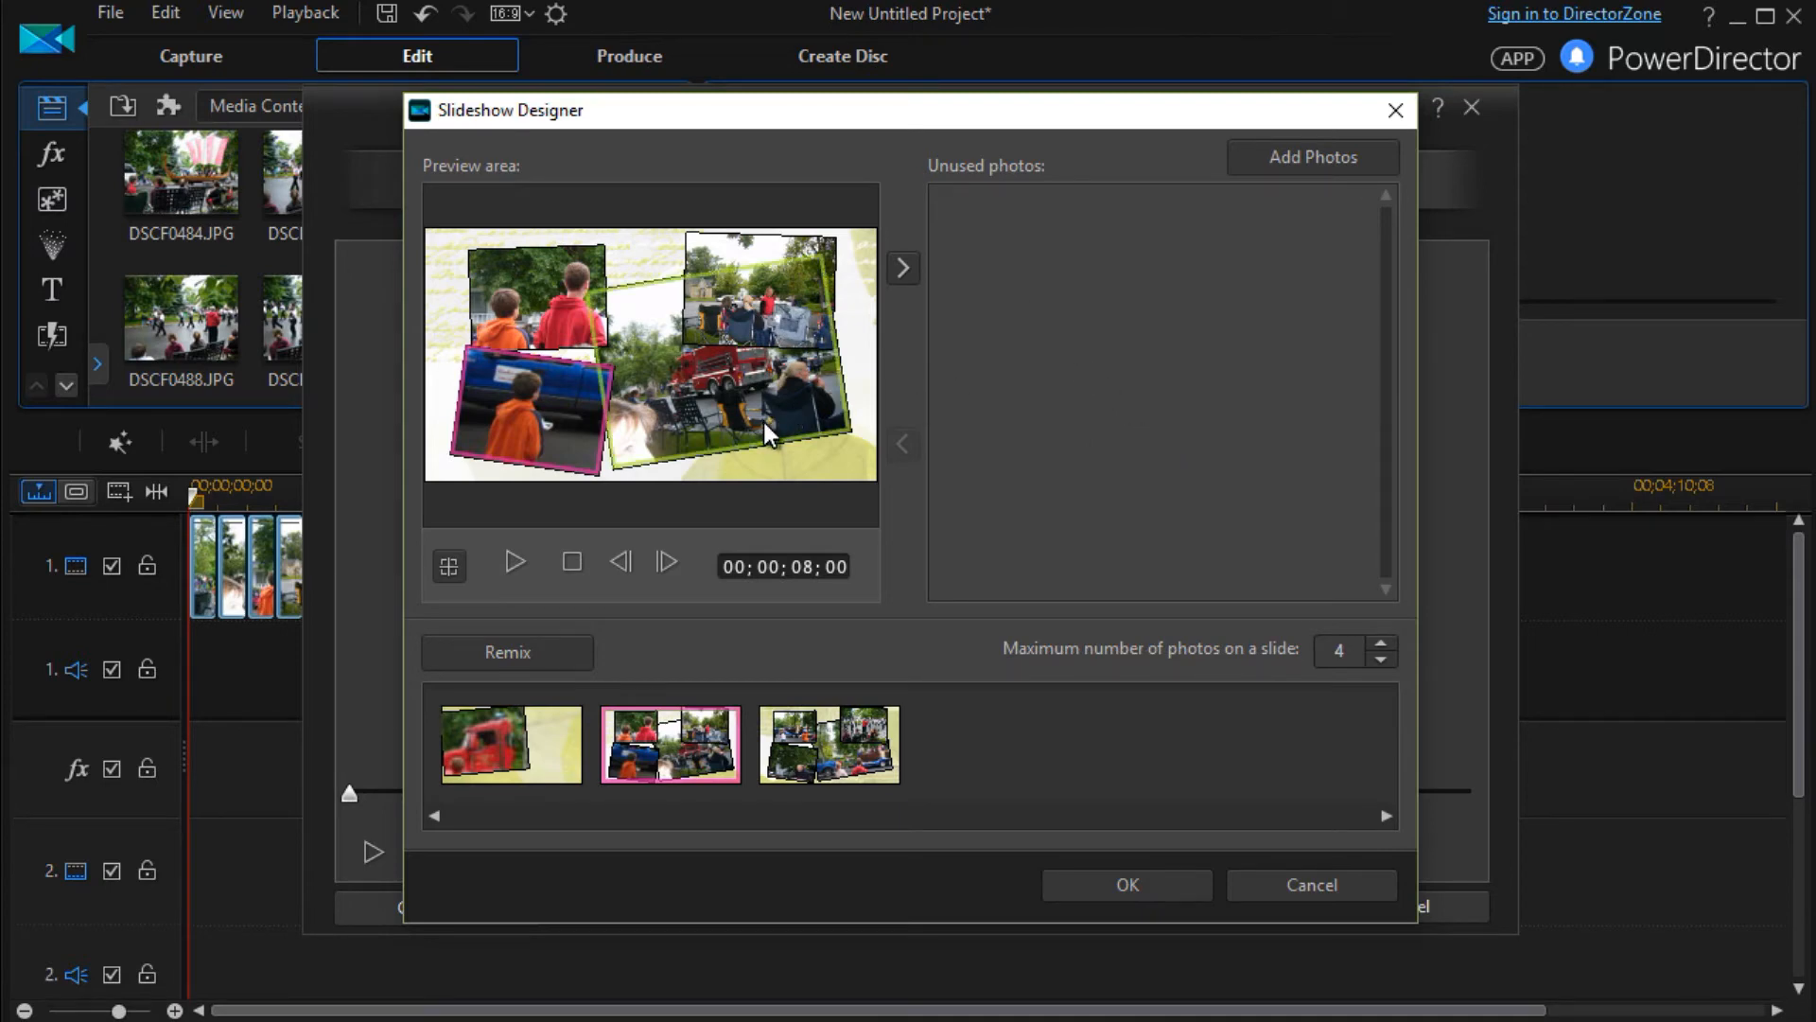
Remove the second slide's upper-right photo from its cell and add the background2 image to the unused photos
{"action": "left_click", "coordinate": [720, 255]}
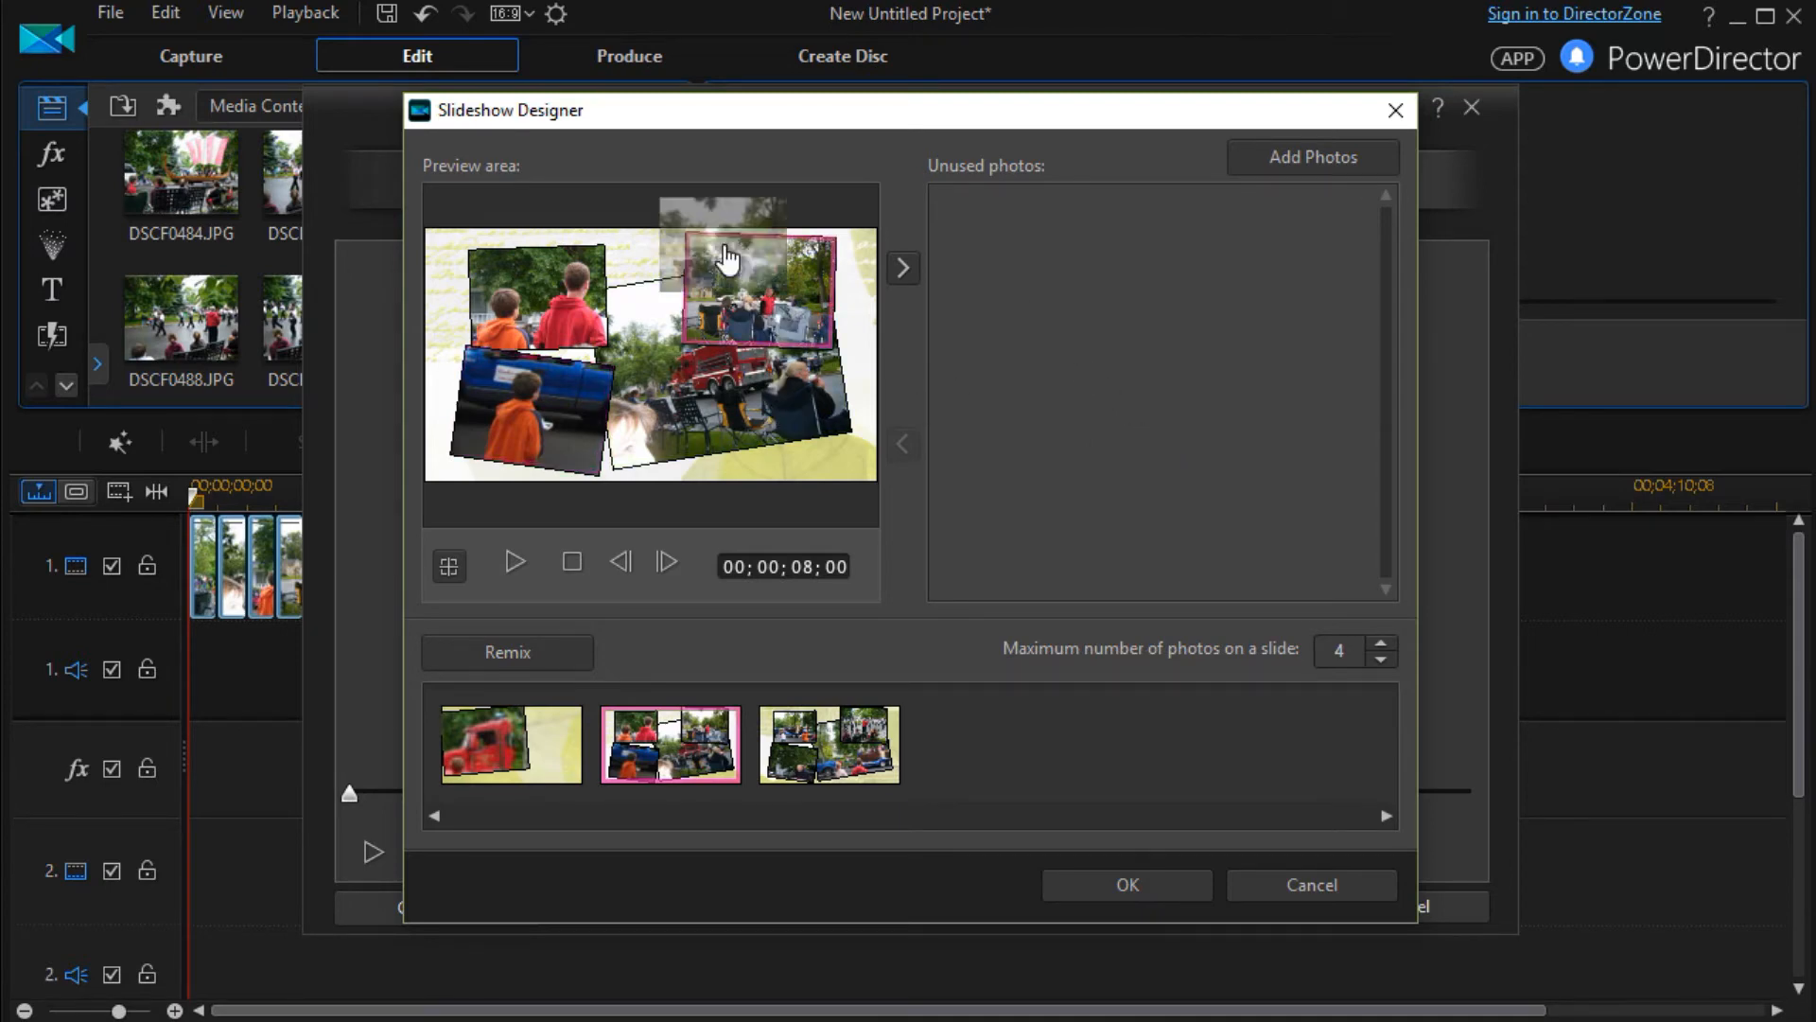
{"action": "left_click", "coordinate": [912, 270]}
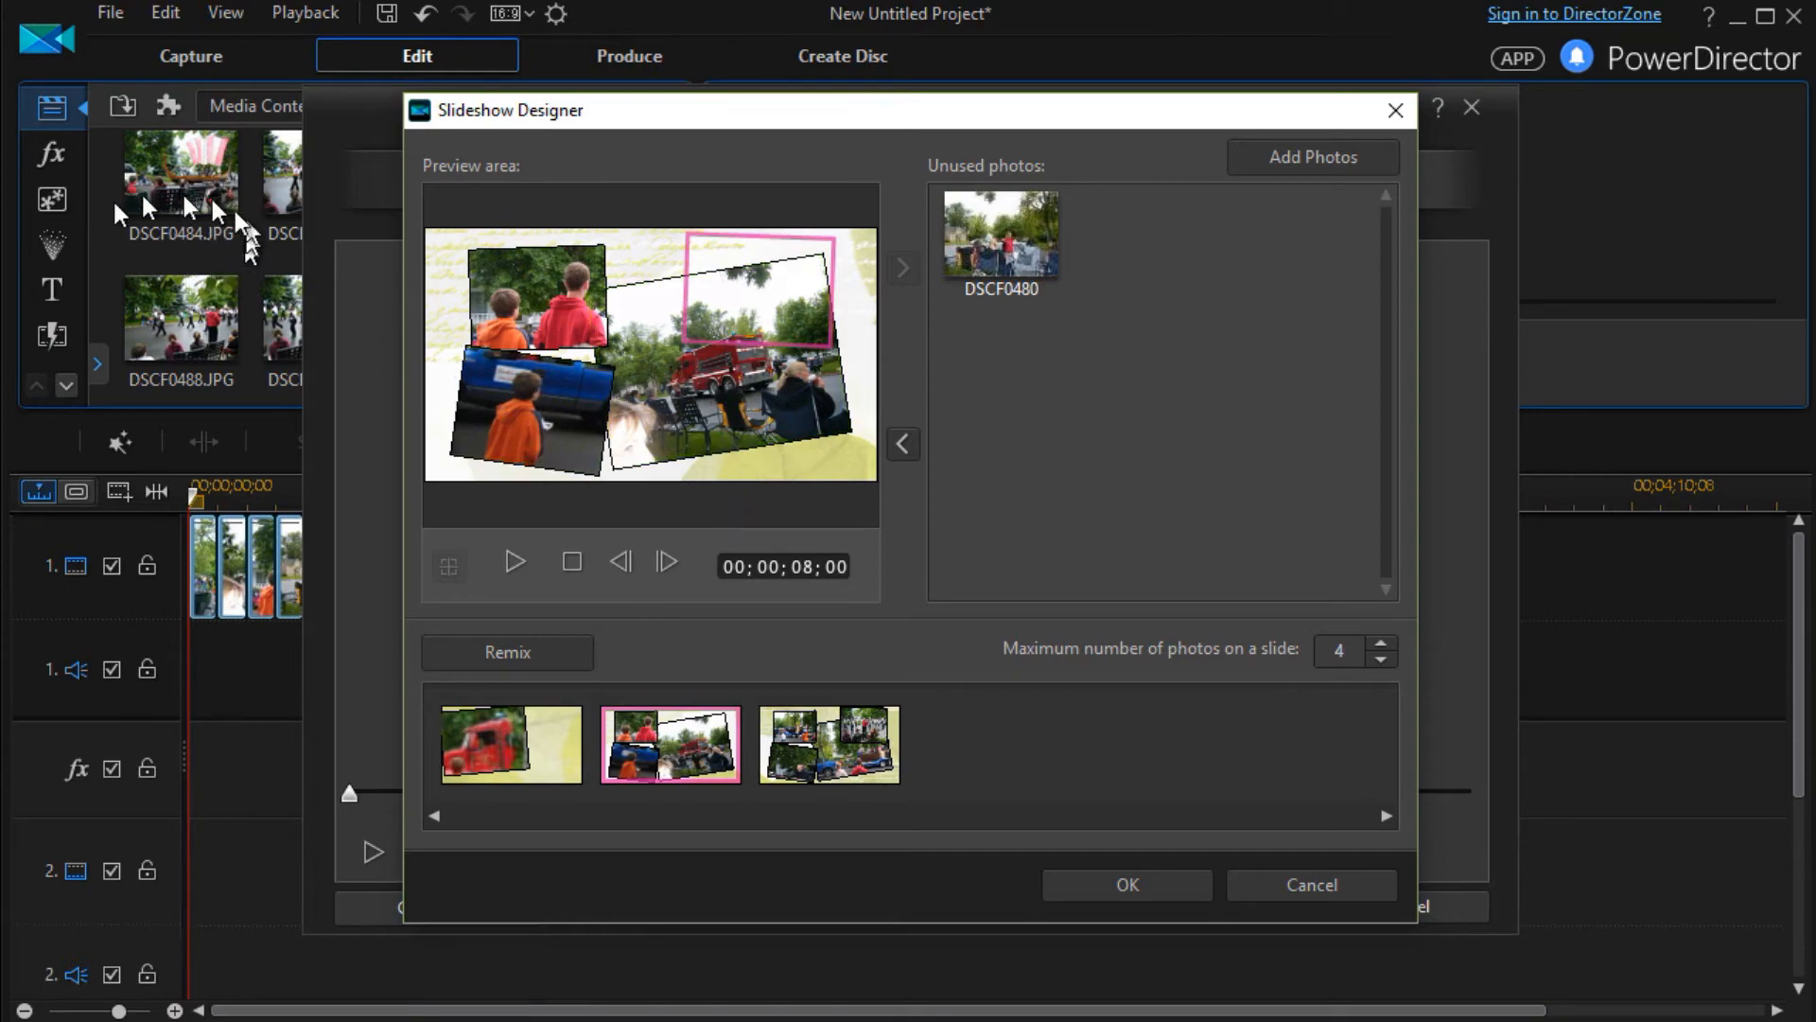
{"action": "left_click", "coordinate": [1348, 154]}
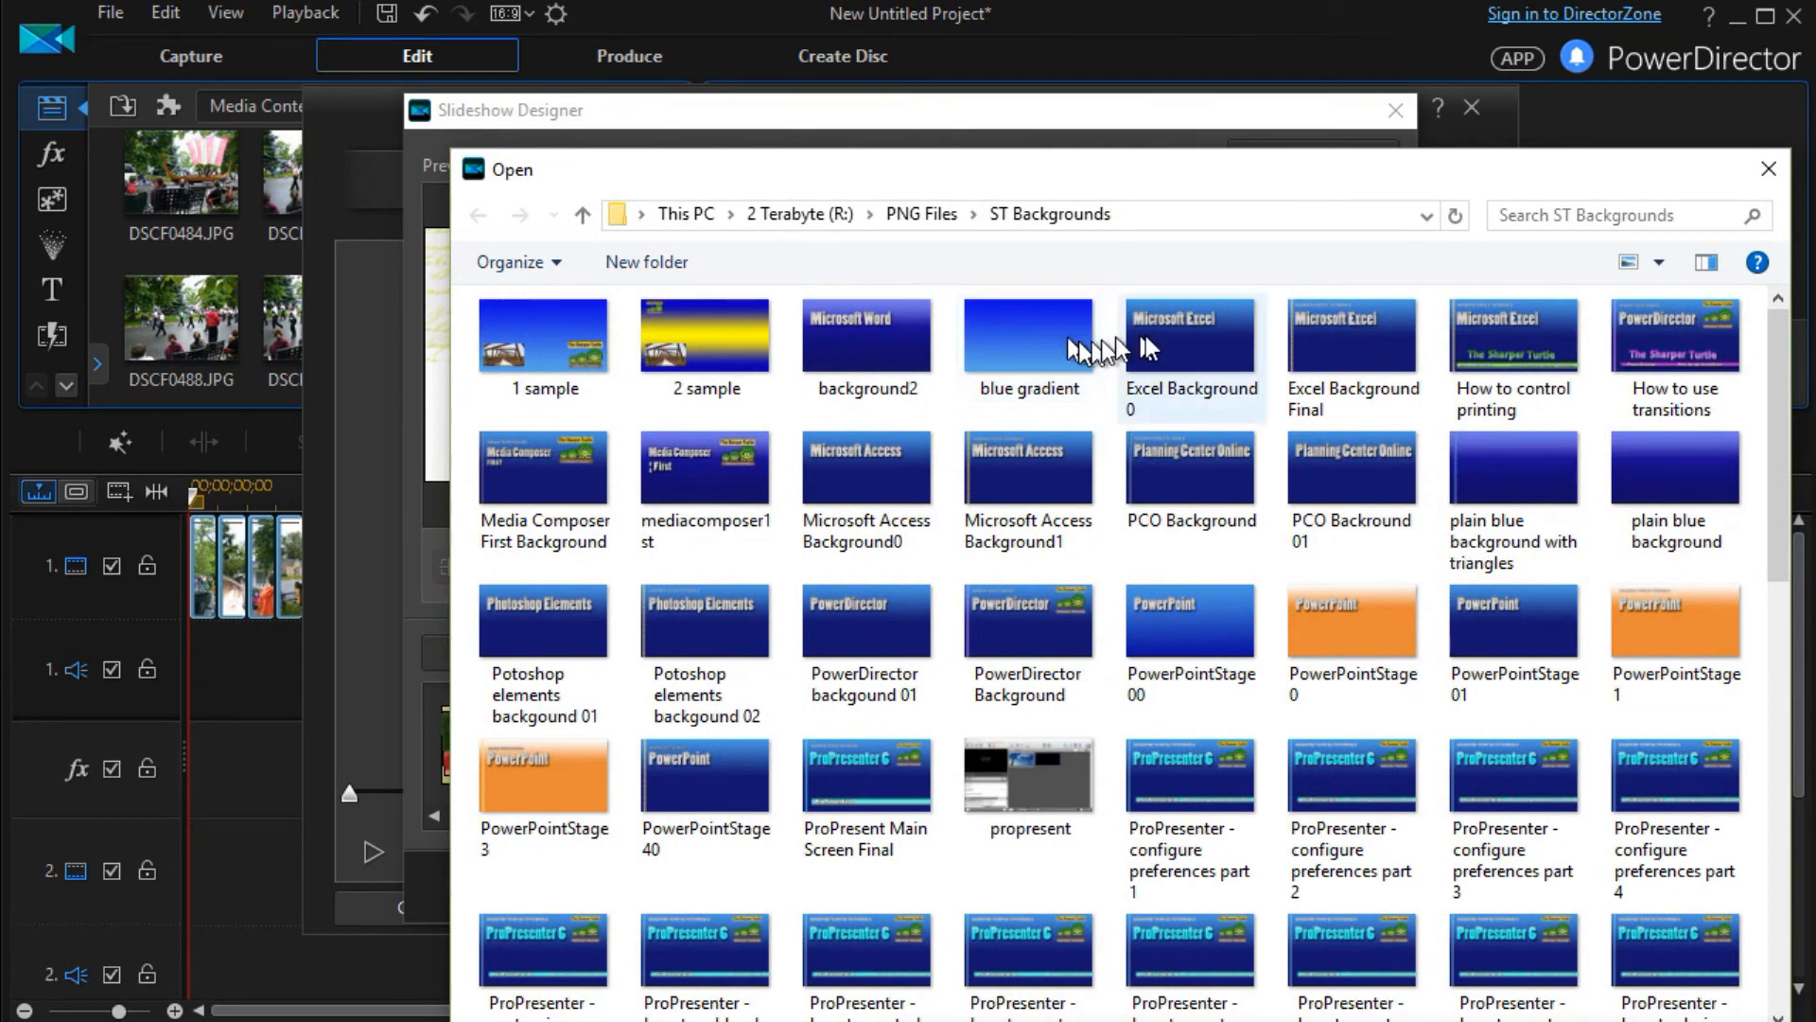
{"action": "double_click", "coordinate": [894, 352]}
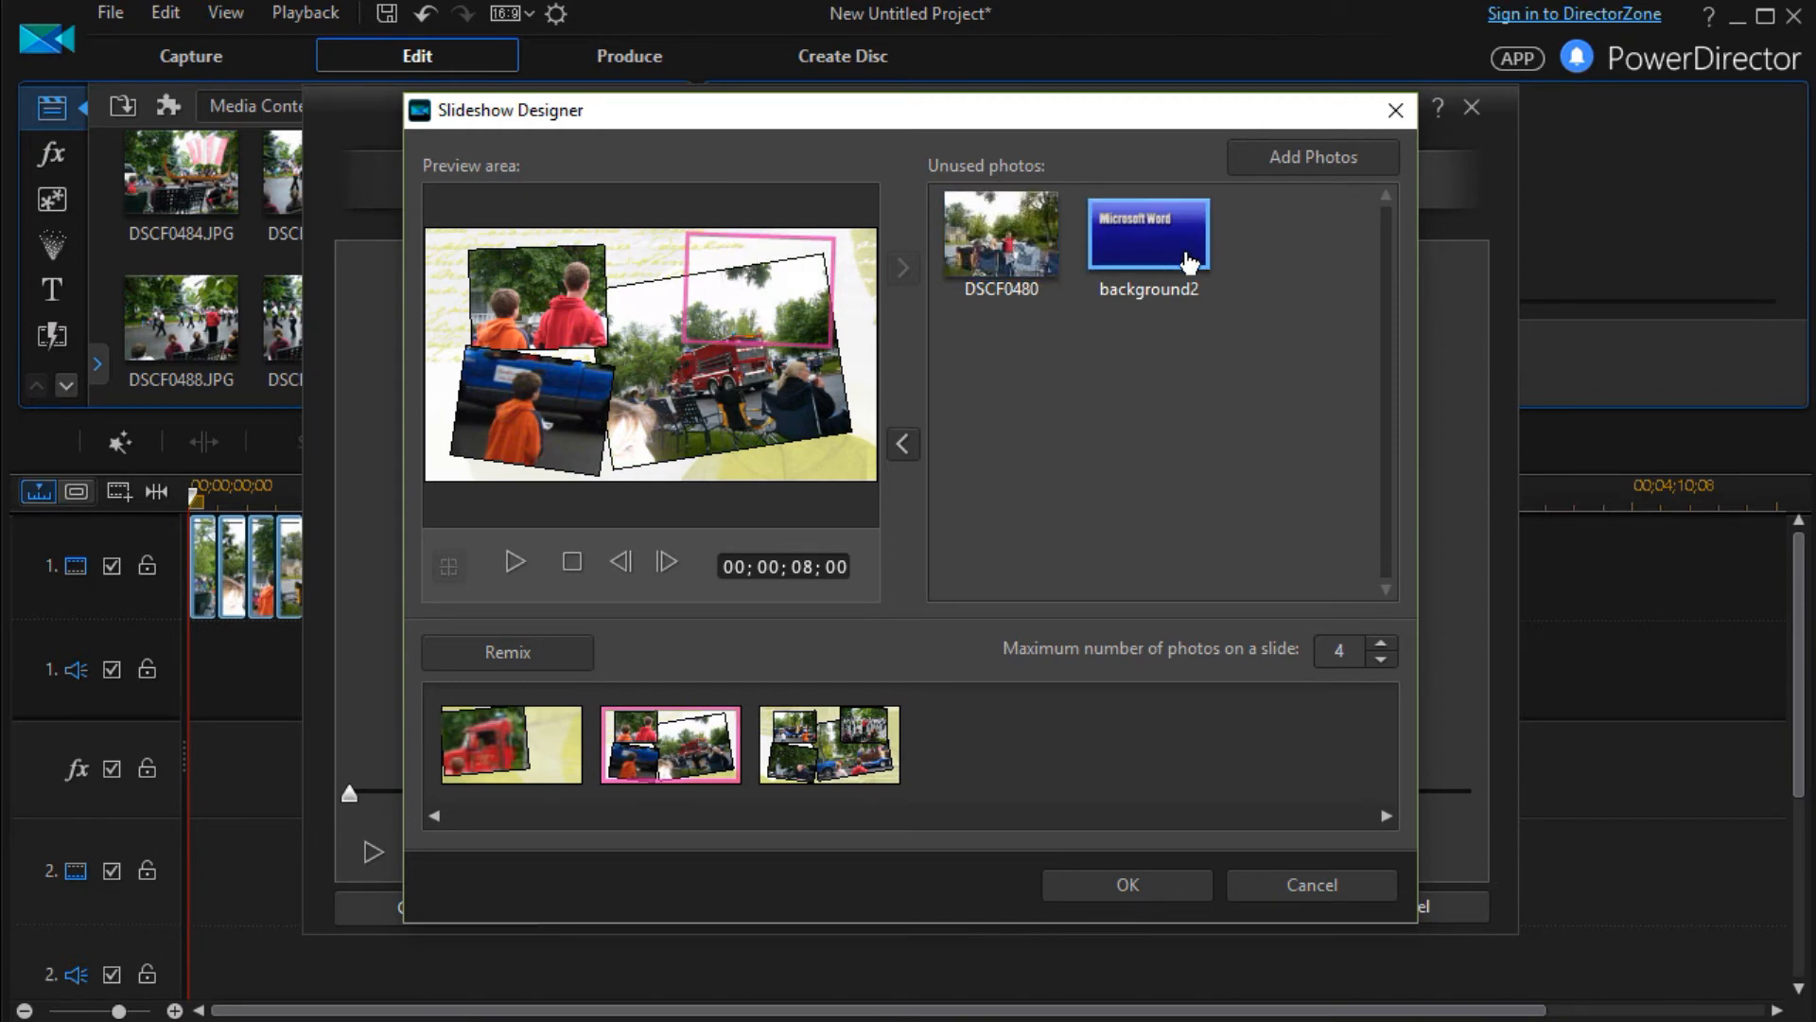
Fill the second slide's empty cell with background2, and swap that image back out for photo DSCF0480
{"action": "left_click", "coordinate": [1140, 227]}
{"action": "left_click", "coordinate": [903, 444]}
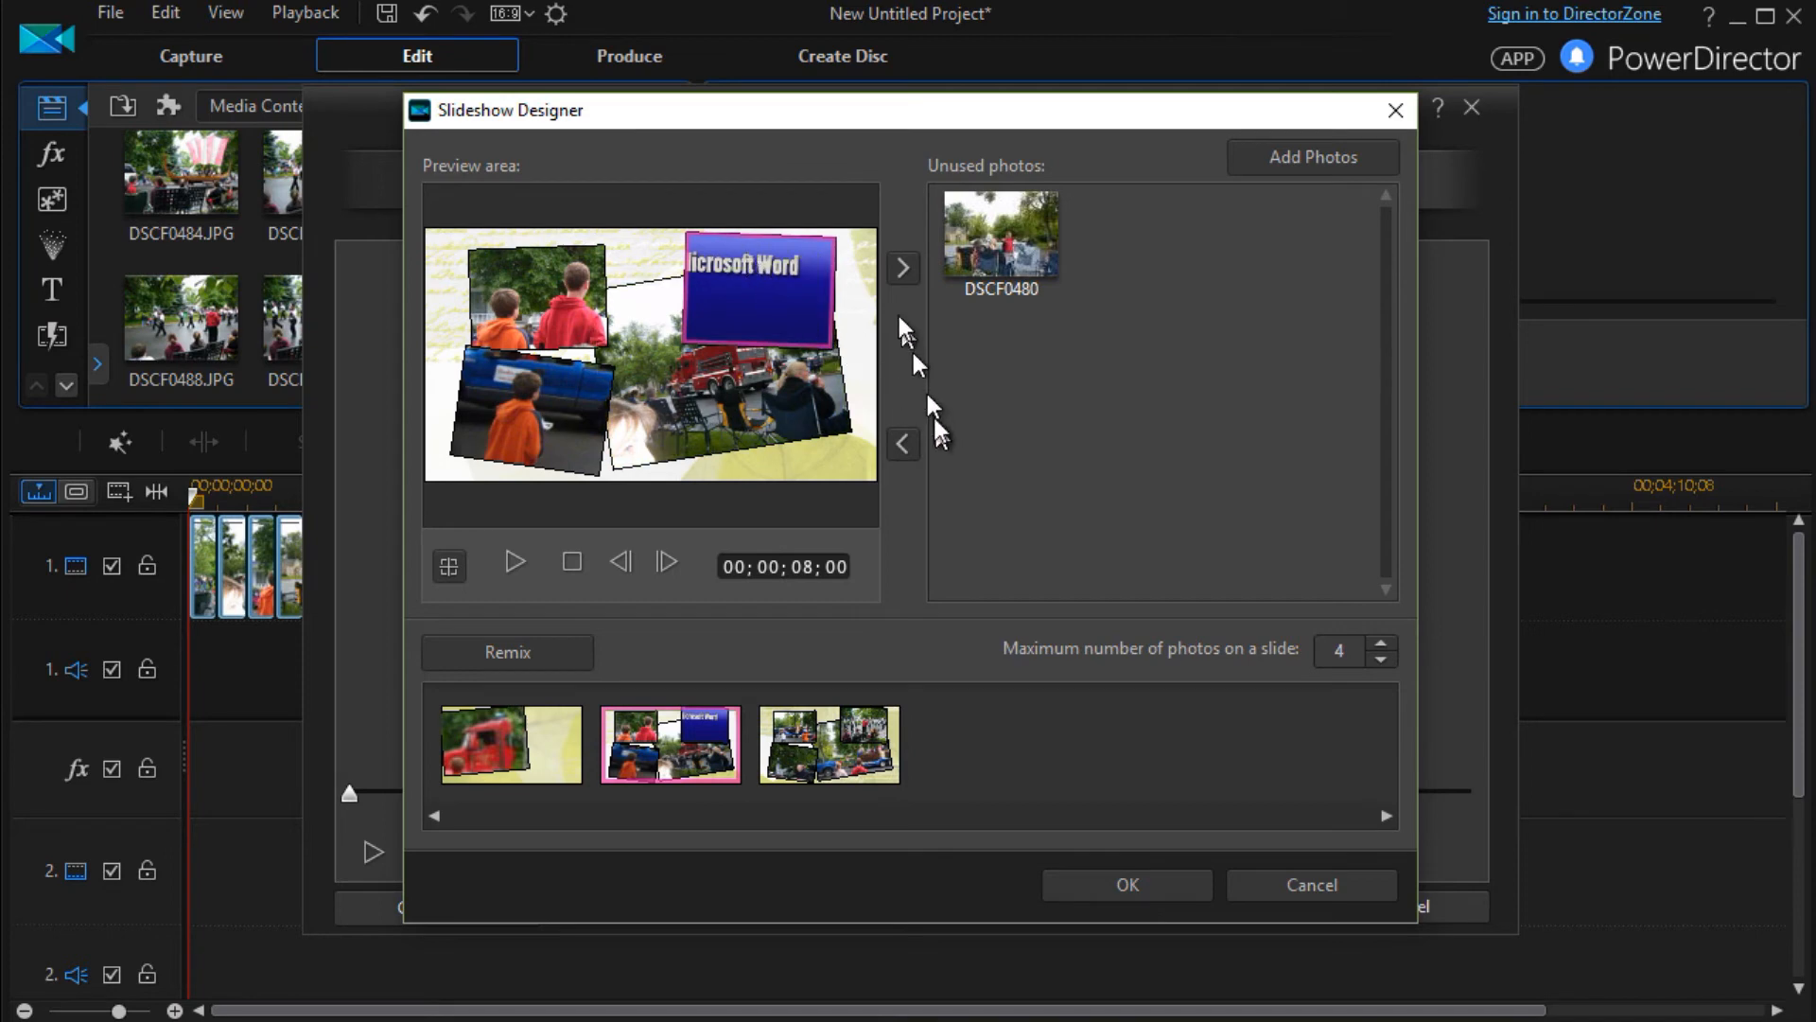
{"action": "left_click_drag", "start_coordinate": [715, 242], "coordinate": [1159, 365]}
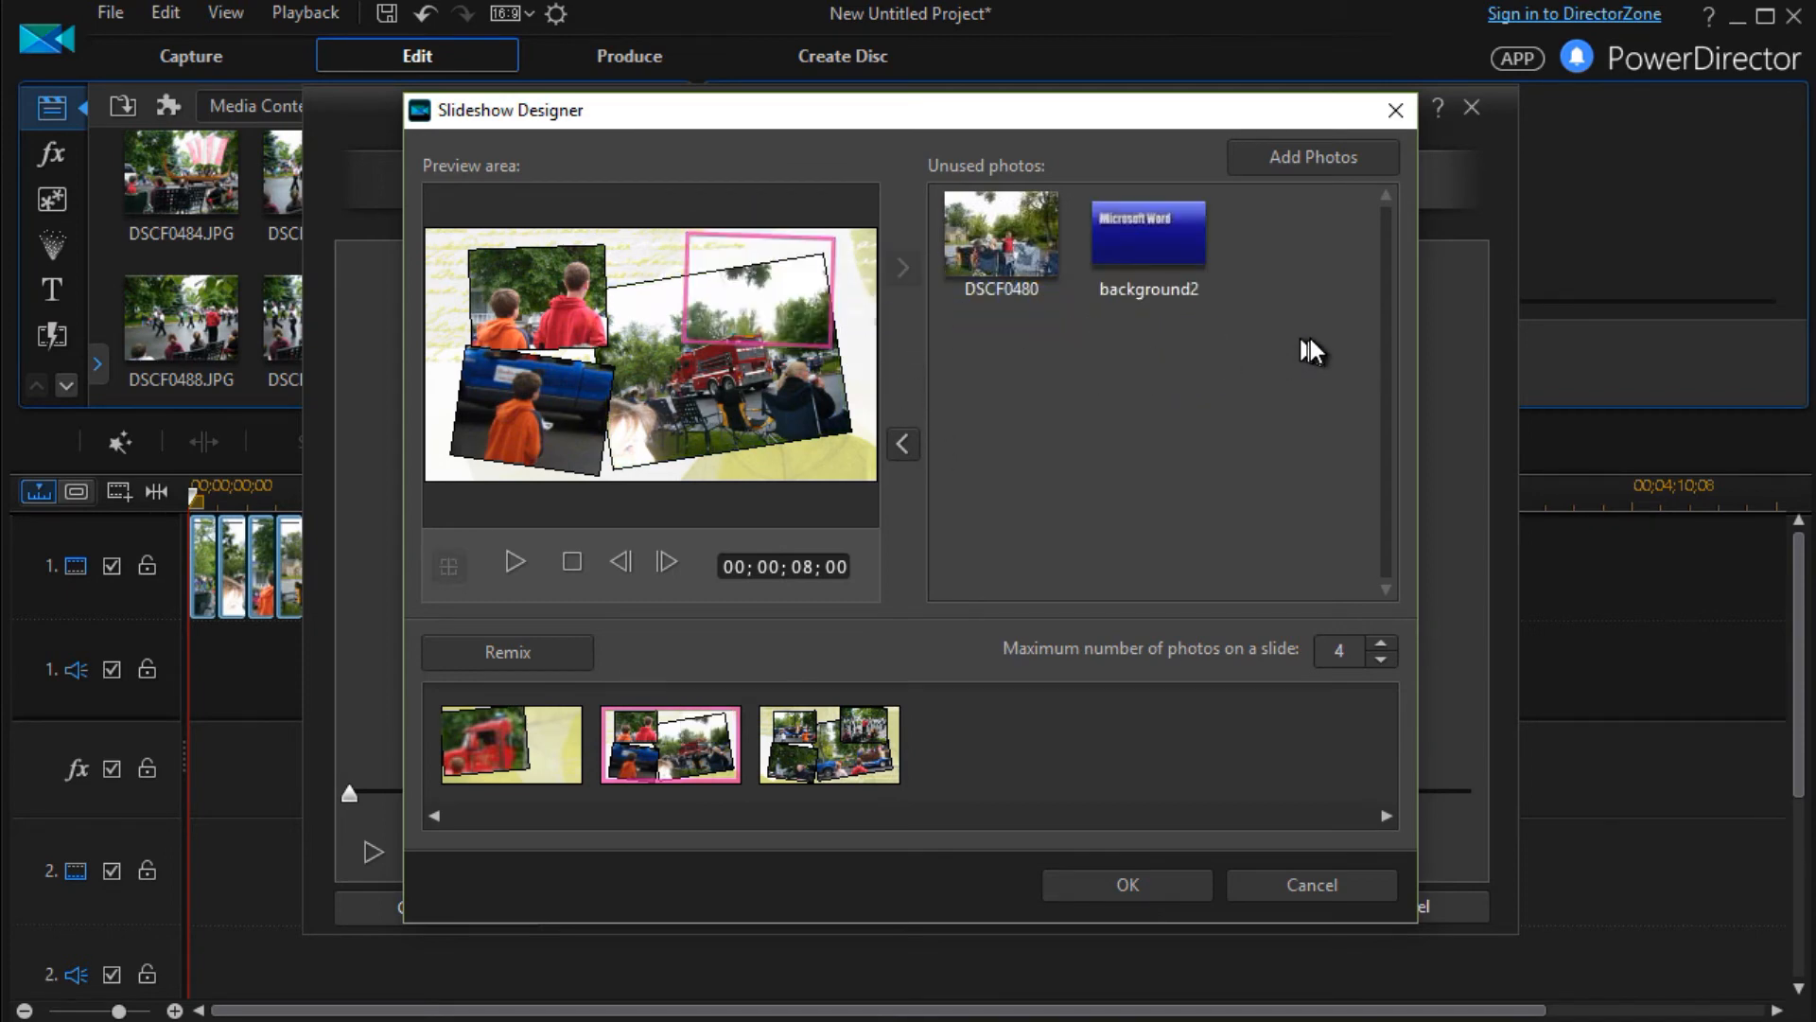
{"action": "left_click_drag", "start_coordinate": [960, 227], "coordinate": [741, 264]}
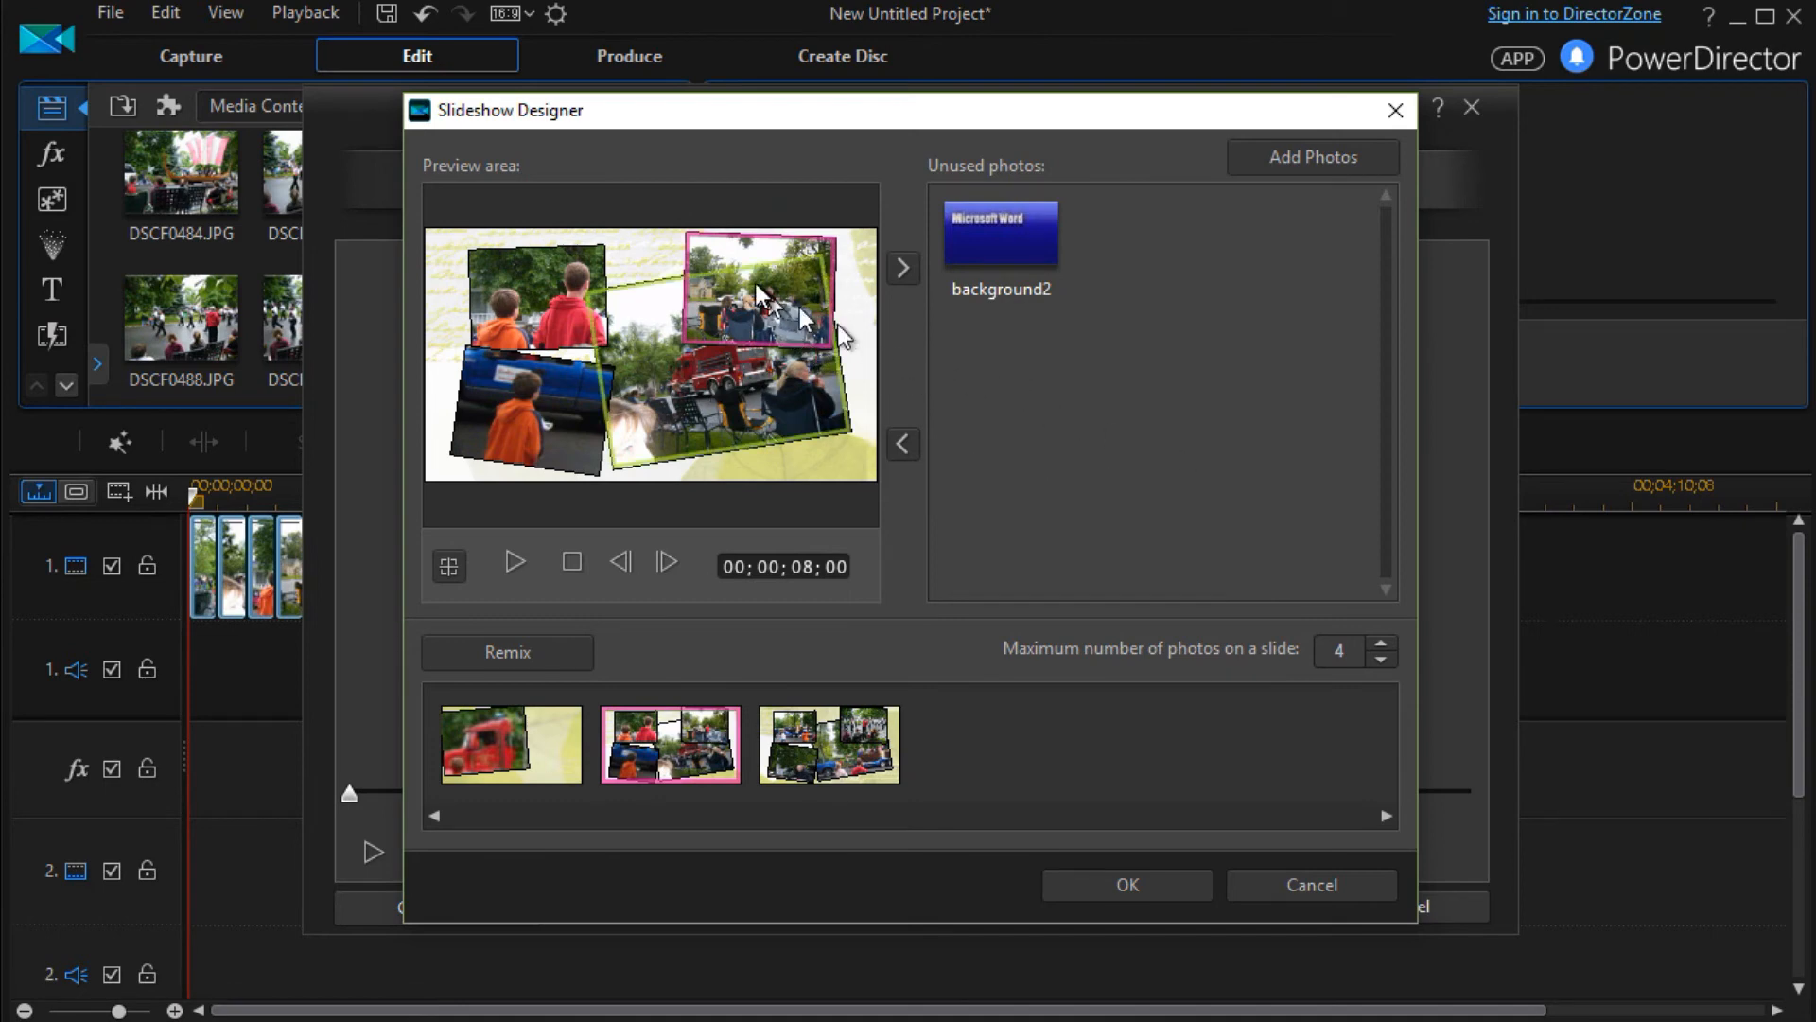
Move photos DSCF0480 and DSCF0478 from the second slide's cells to the unused photos
{"action": "left_click_drag", "start_coordinate": [721, 250], "coordinate": [1144, 400]}
{"action": "left_click_drag", "start_coordinate": [1225, 446], "coordinate": [1173, 451]}
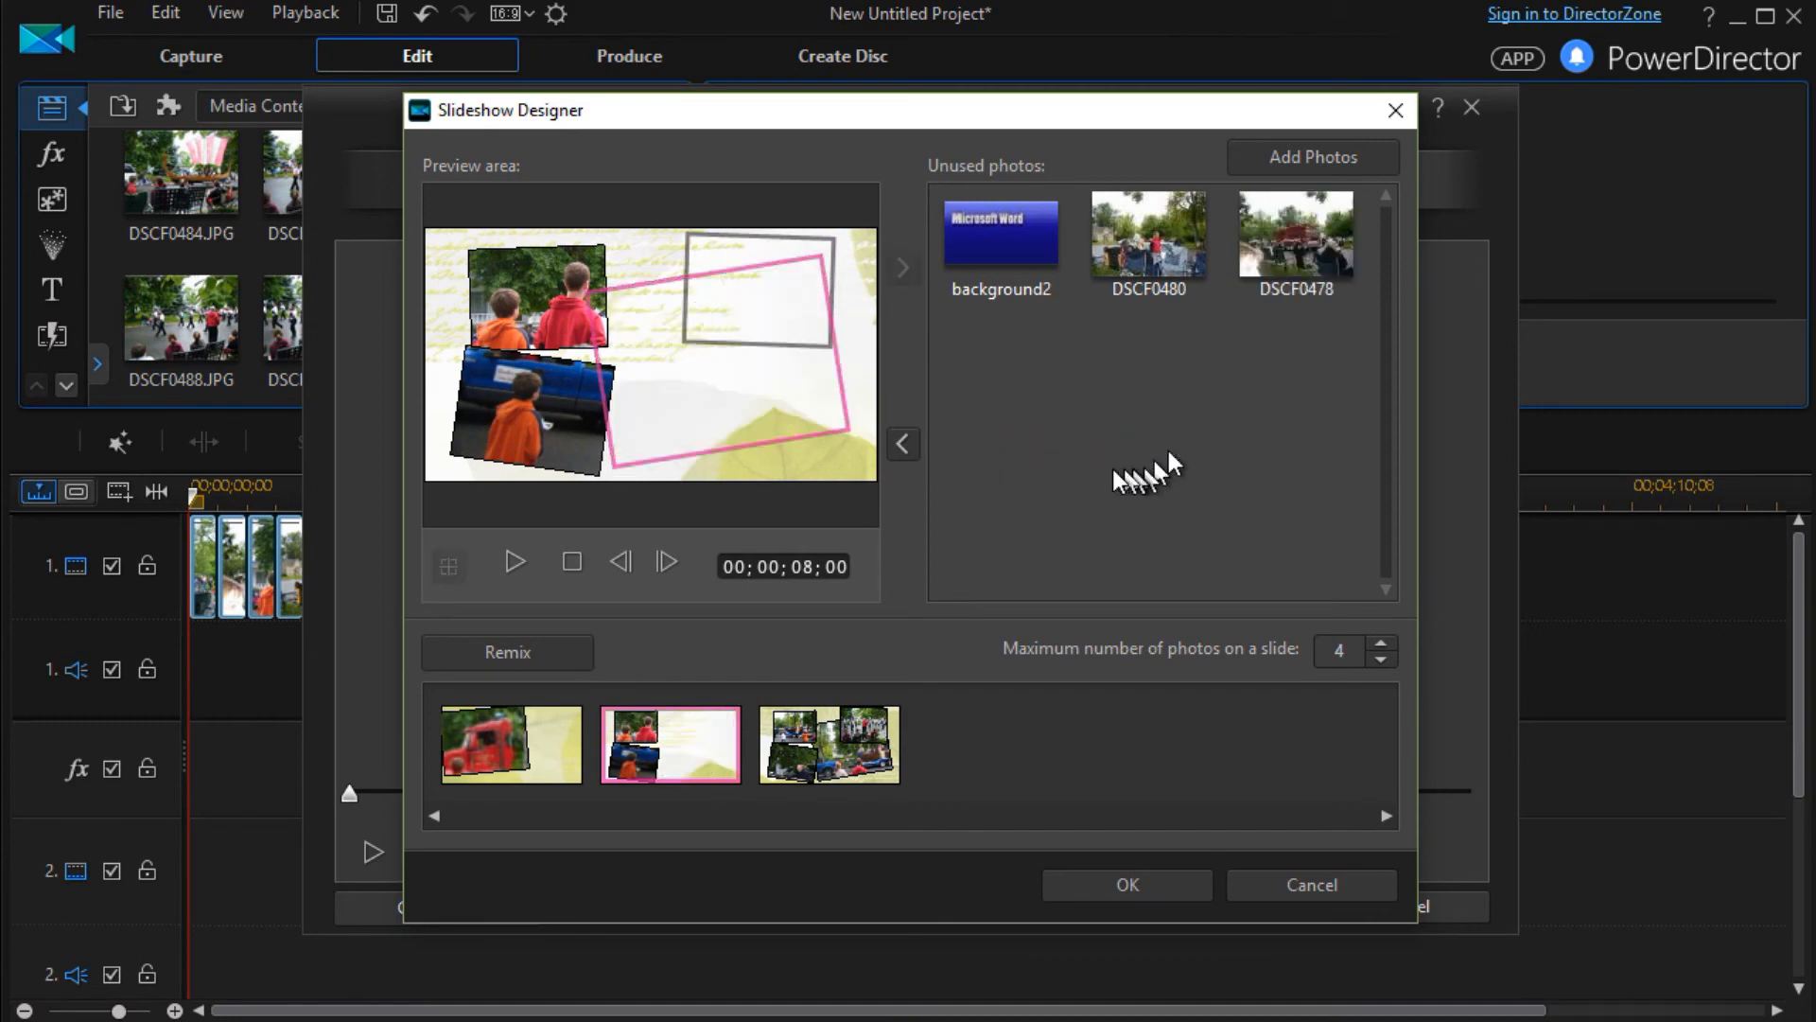
Place photo DSCF0480 in the second slide's large lower-right cell and DSCF0478 in its upper-right cell
{"action": "left_click_drag", "start_coordinate": [1164, 253], "coordinate": [685, 384]}
{"action": "left_click_drag", "start_coordinate": [1156, 297], "coordinate": [726, 265]}
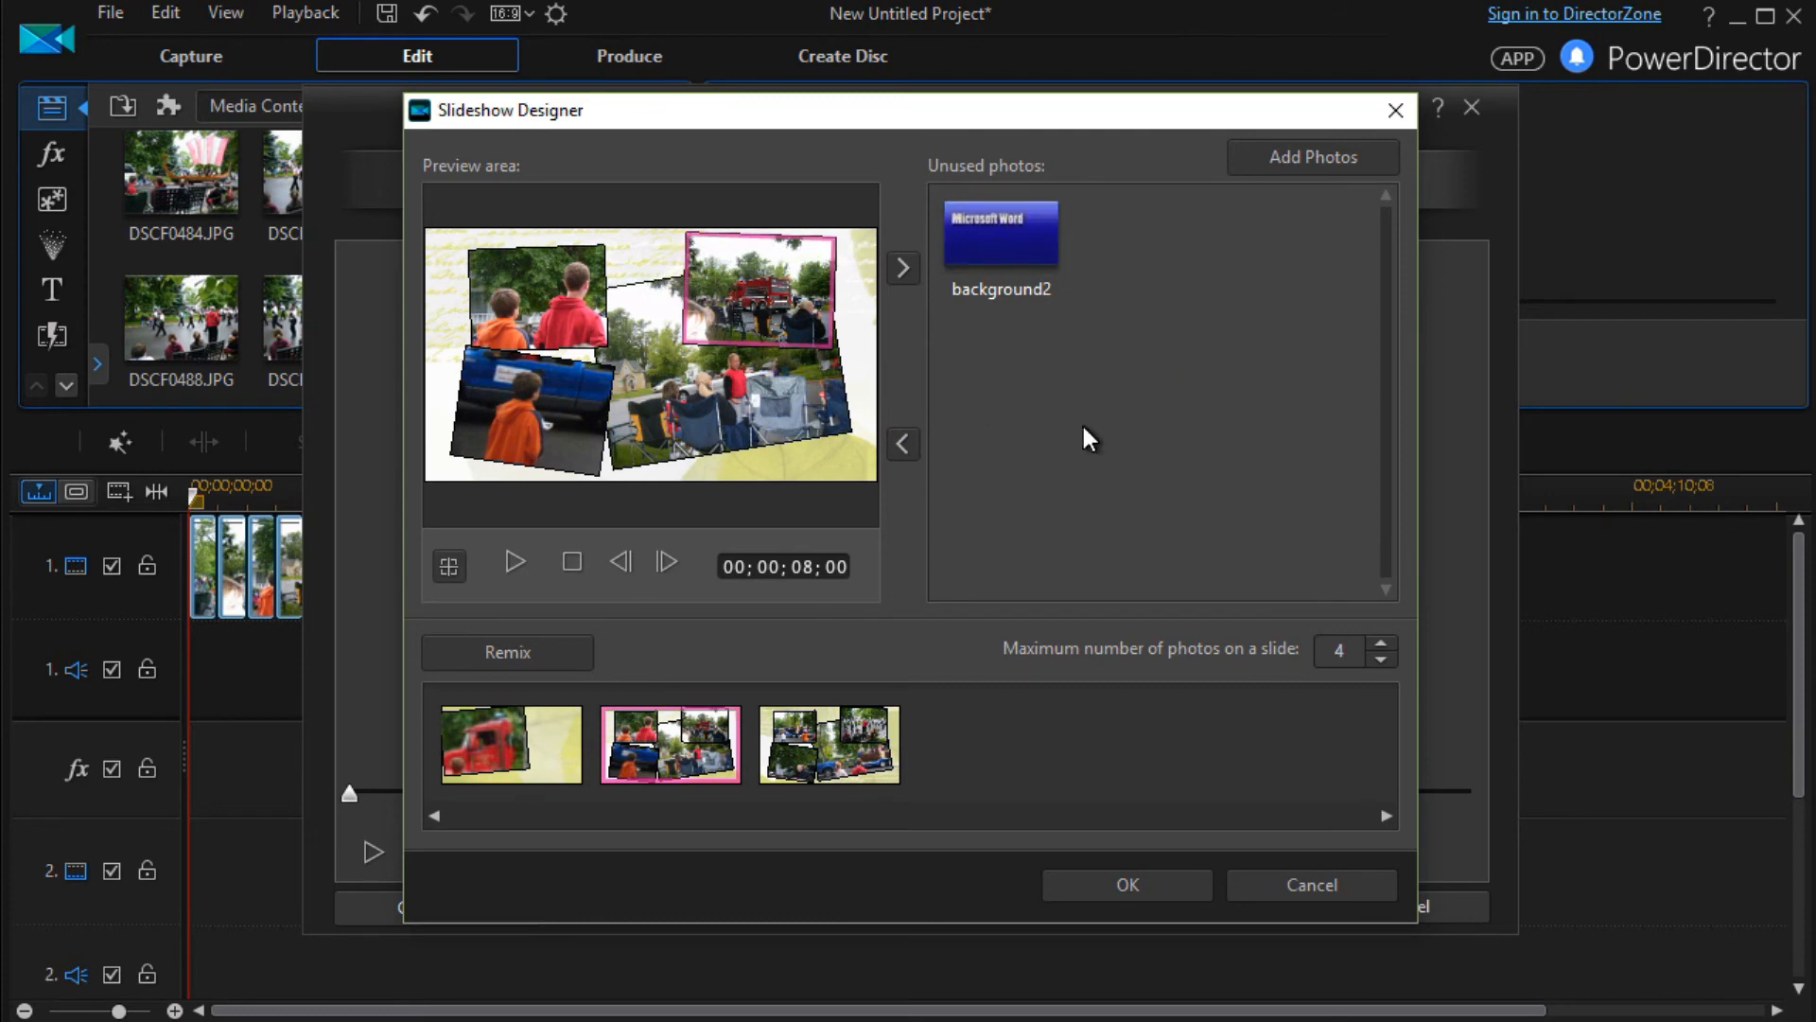
{"action": "left_click", "coordinate": [736, 393]}
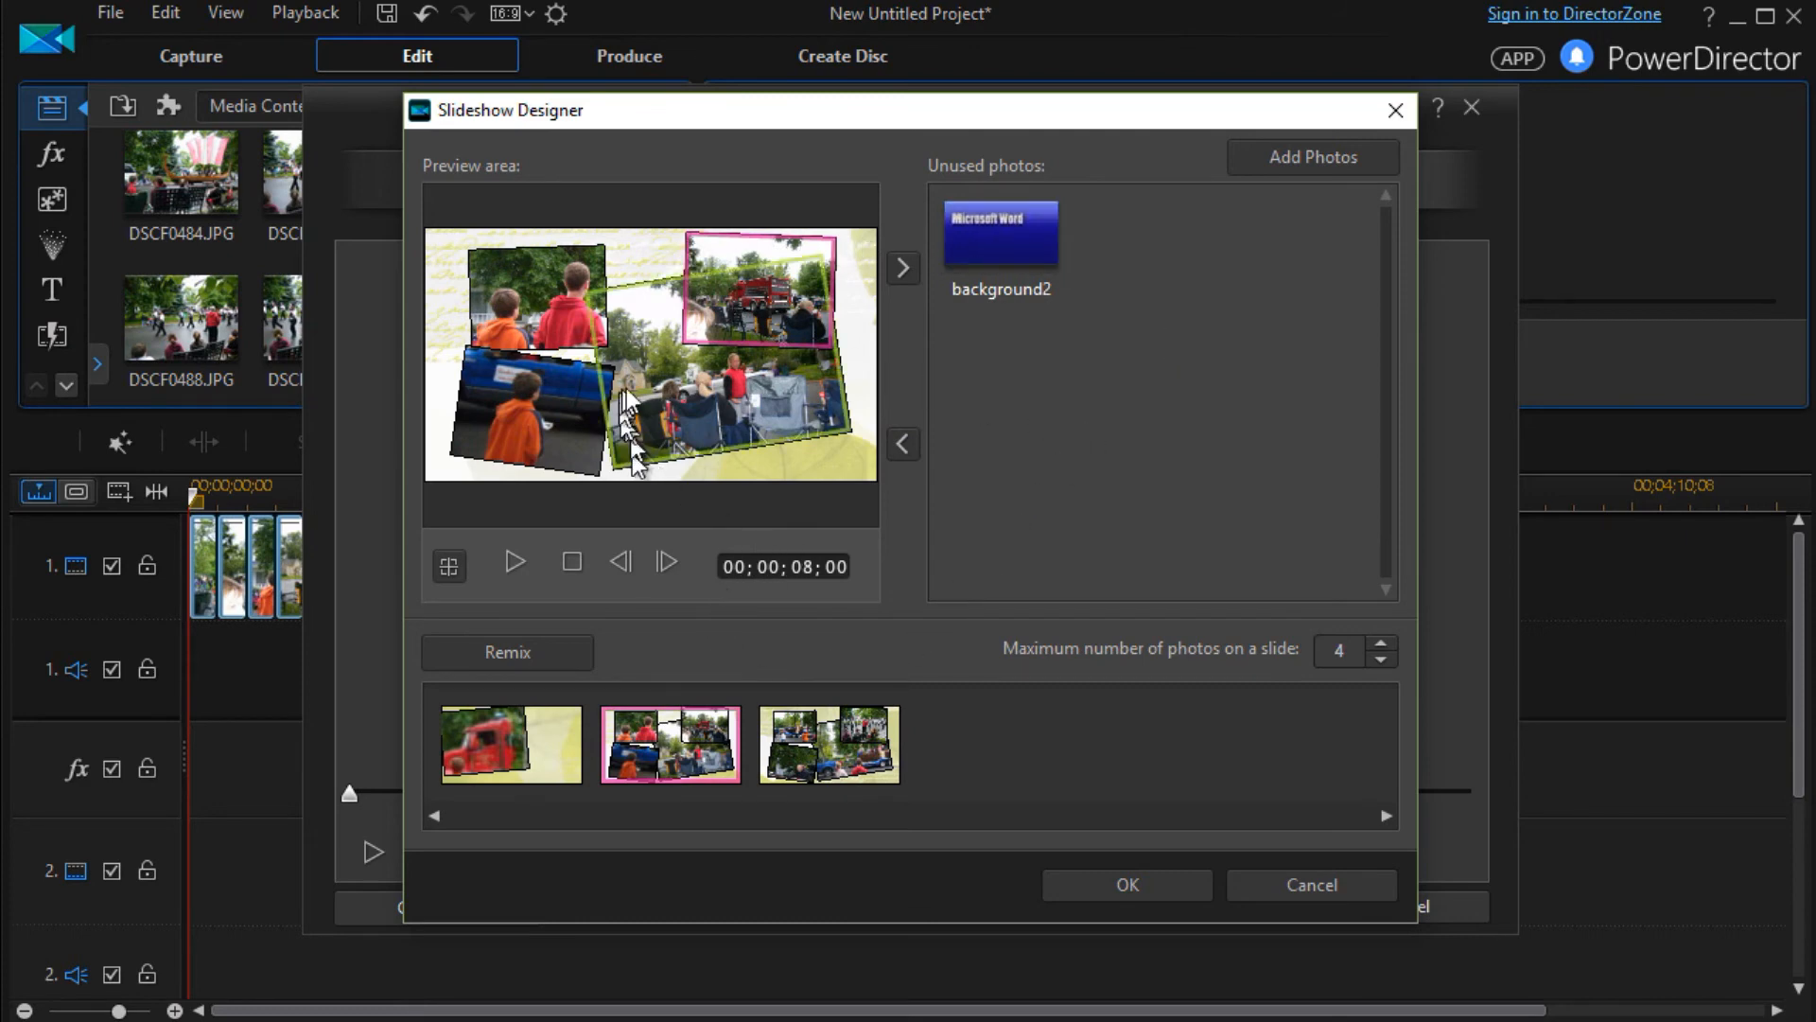
Replace photo DSCF0483 in the third slide's upper-left cell with the background2 image
{"action": "left_click", "coordinate": [837, 745]}
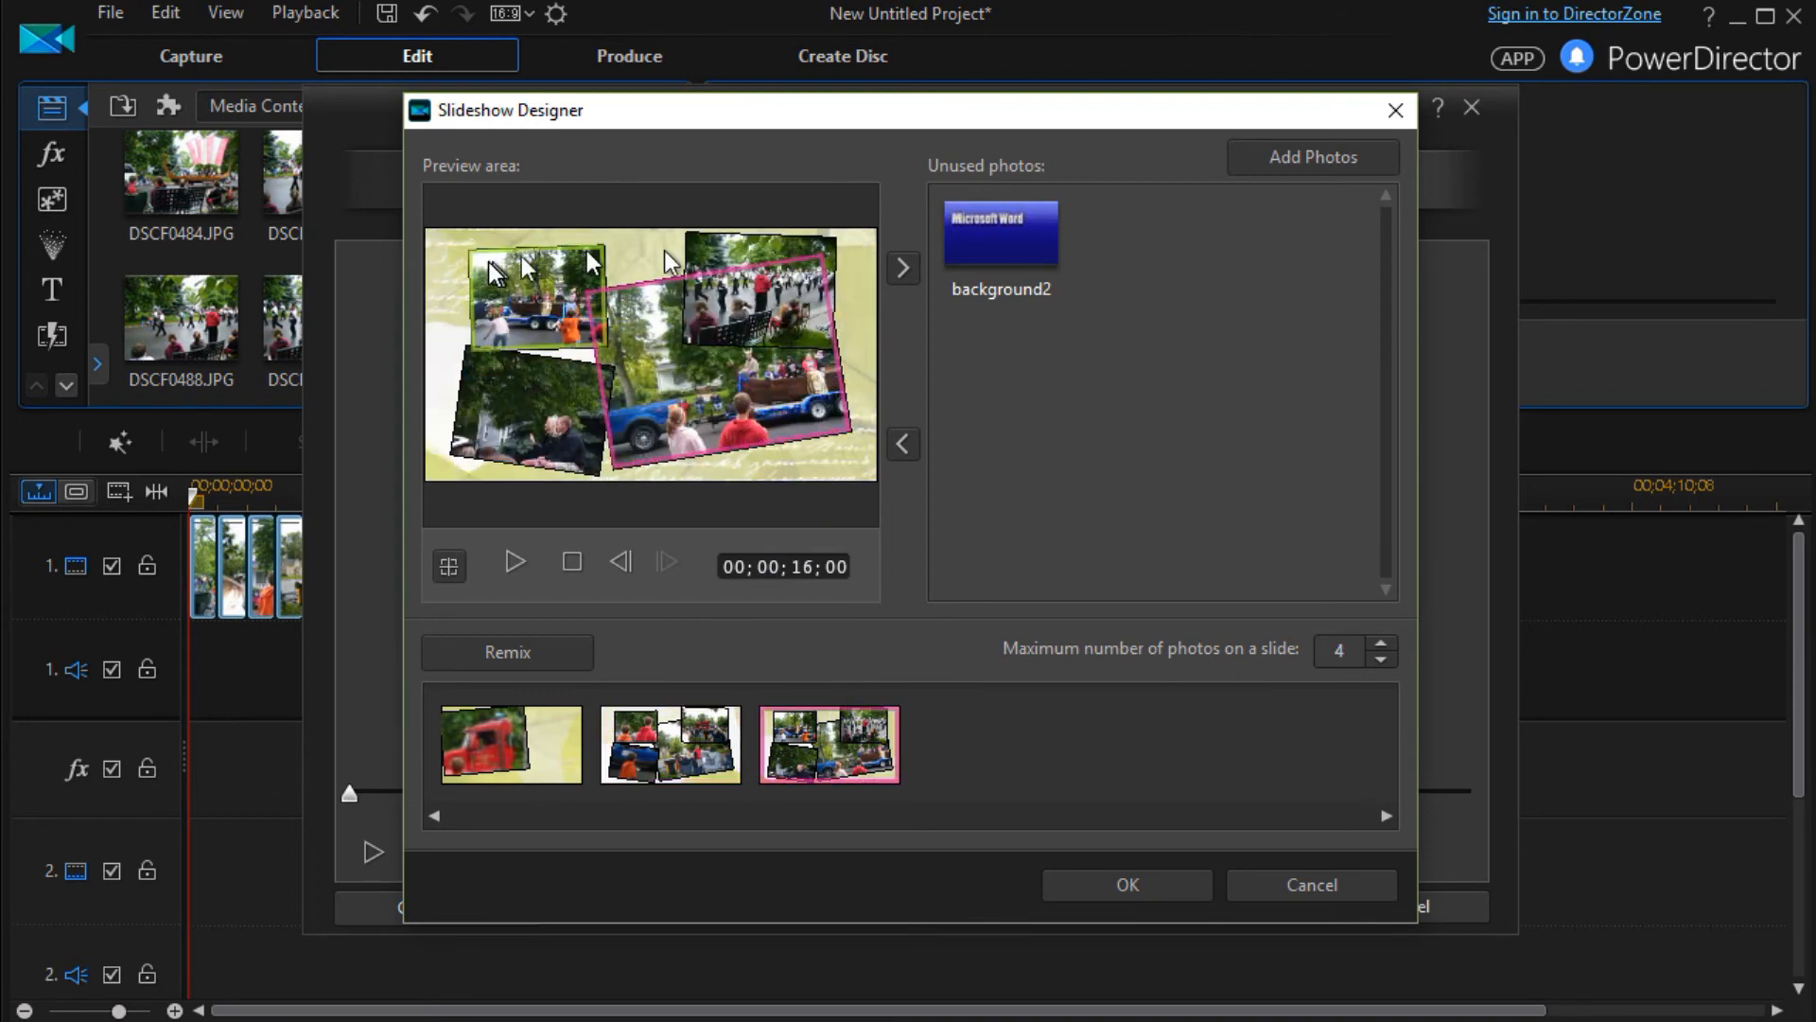
{"action": "left_click_drag", "start_coordinate": [539, 291], "coordinate": [1133, 449]}
{"action": "left_click_drag", "start_coordinate": [1001, 232], "coordinate": [569, 314]}
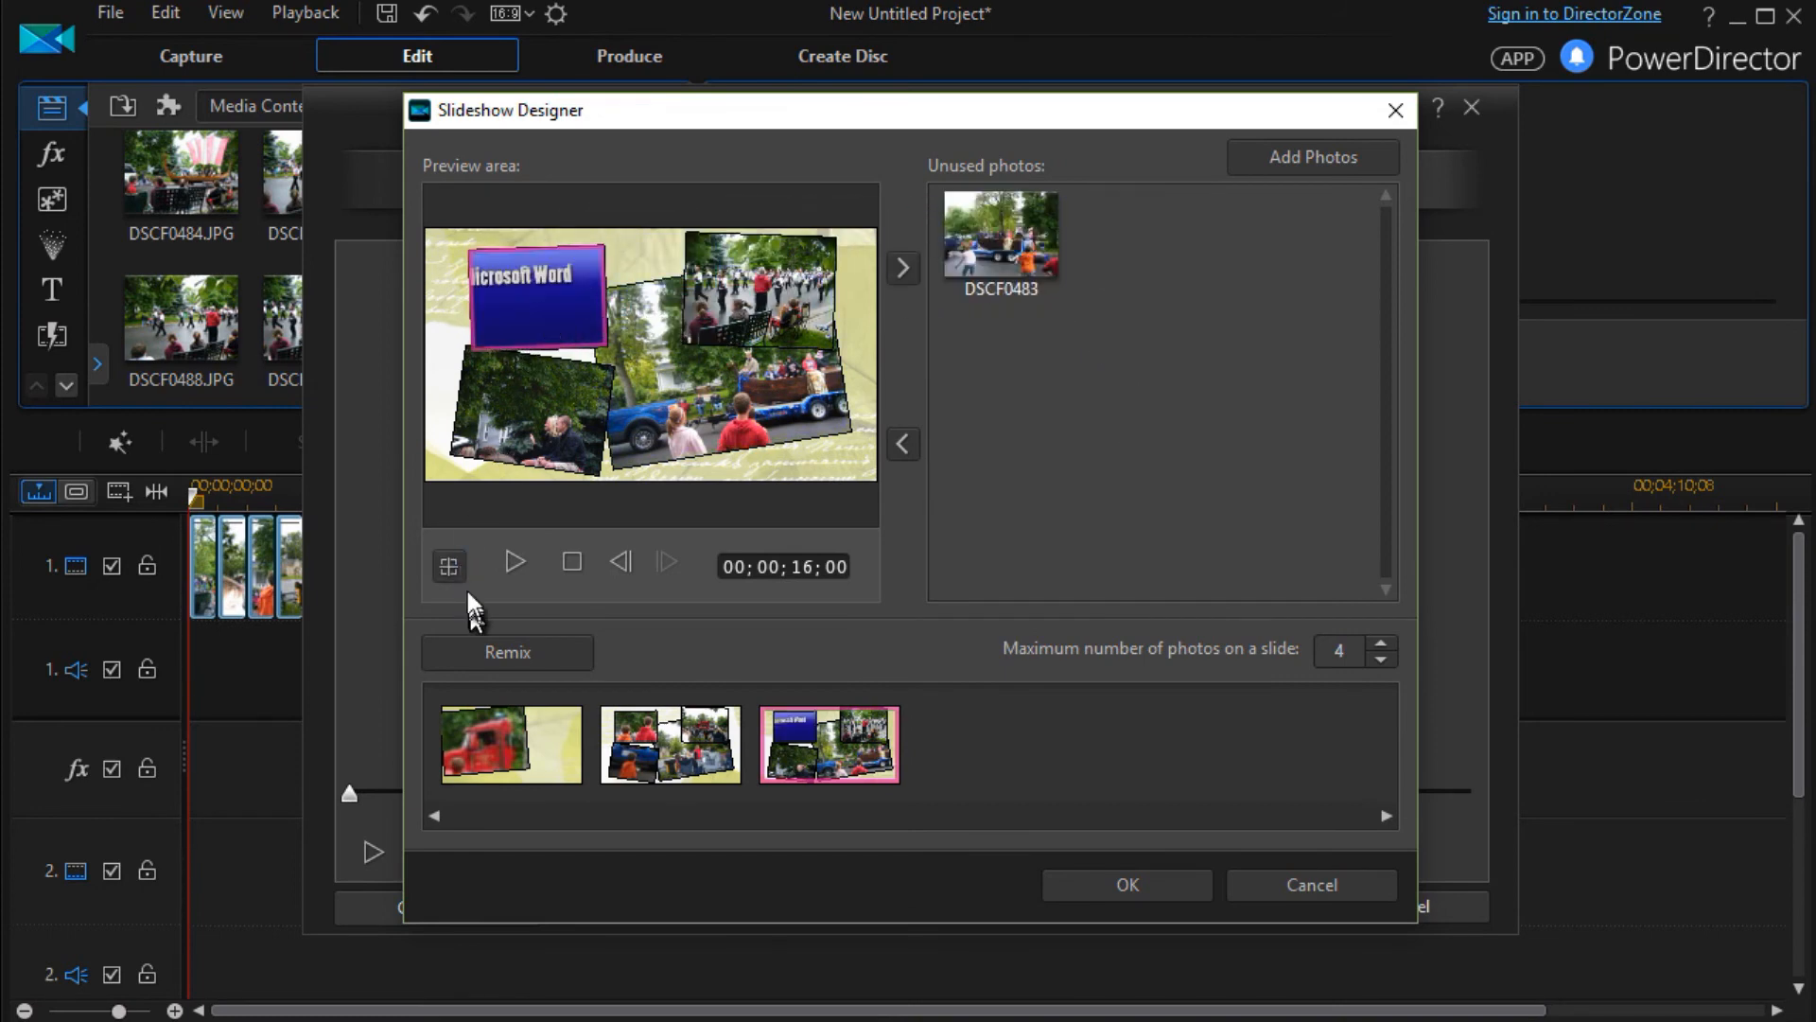
Shift background2's focus area toward the image's left edge and shrink it slightly, framing the whole Microsoft Word text
{"action": "left_click", "coordinate": [450, 563]}
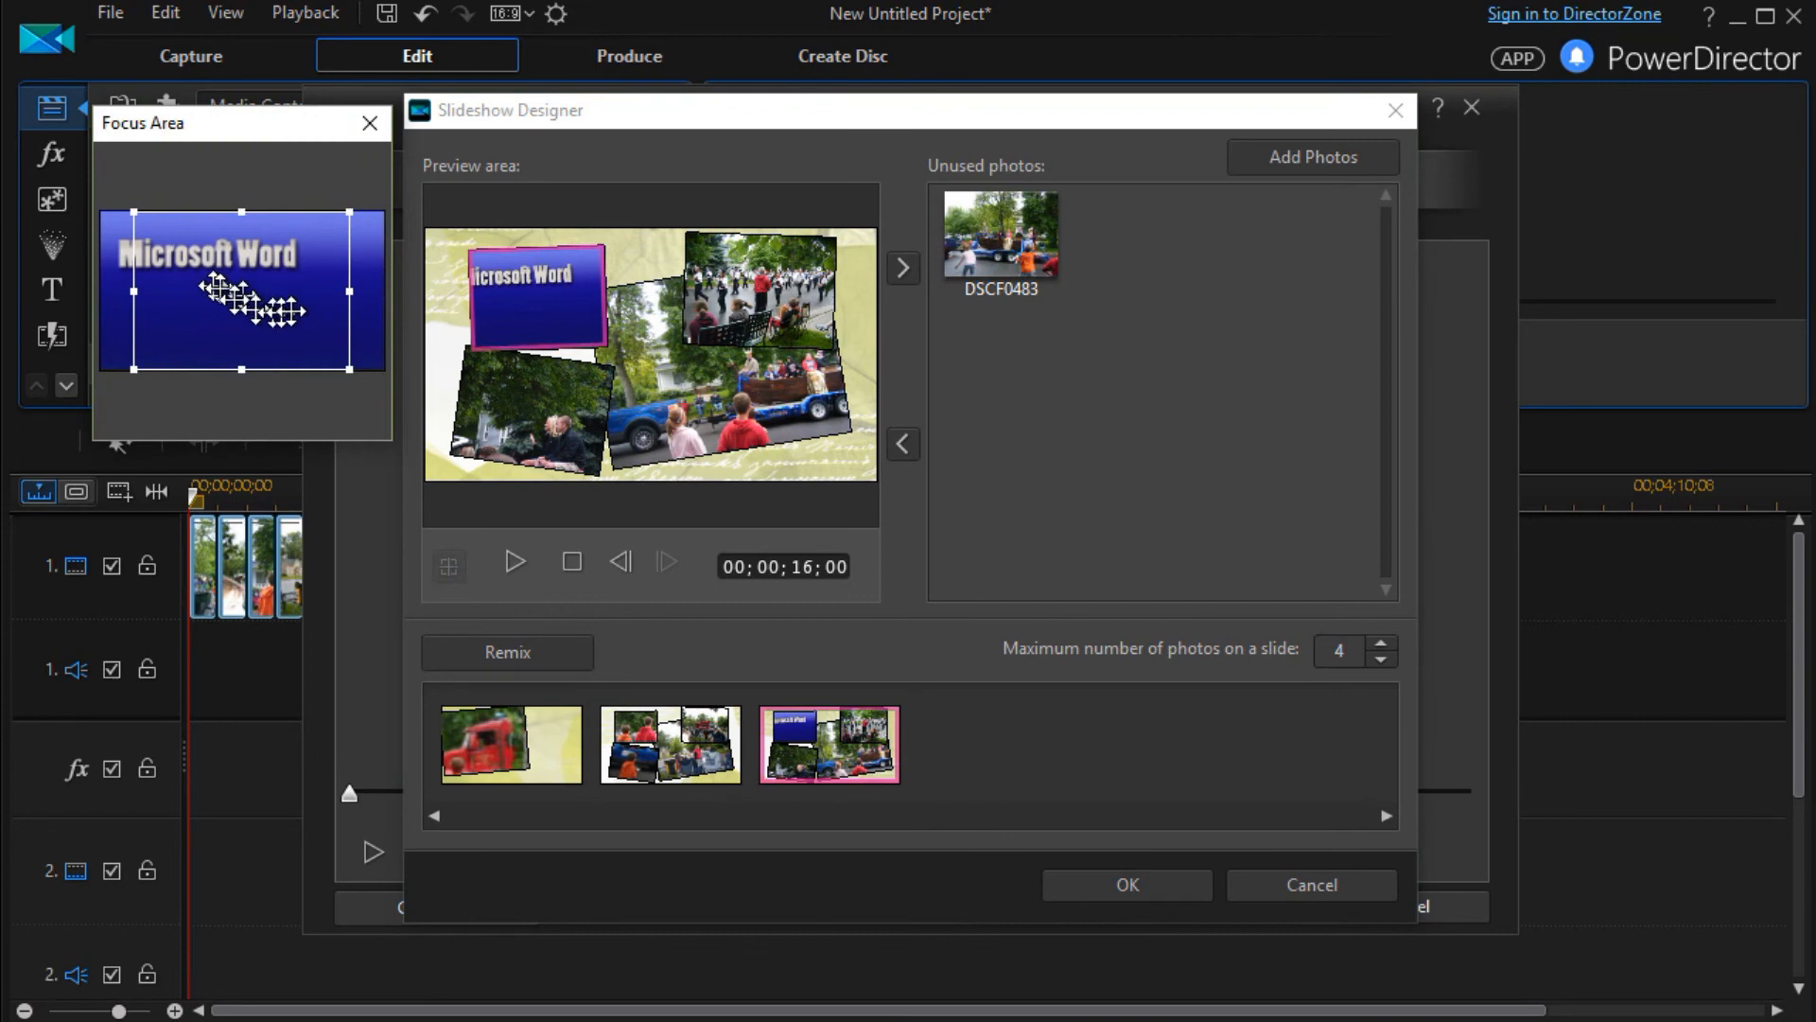
{"action": "left_click_drag", "start_coordinate": [315, 316], "coordinate": [284, 316]}
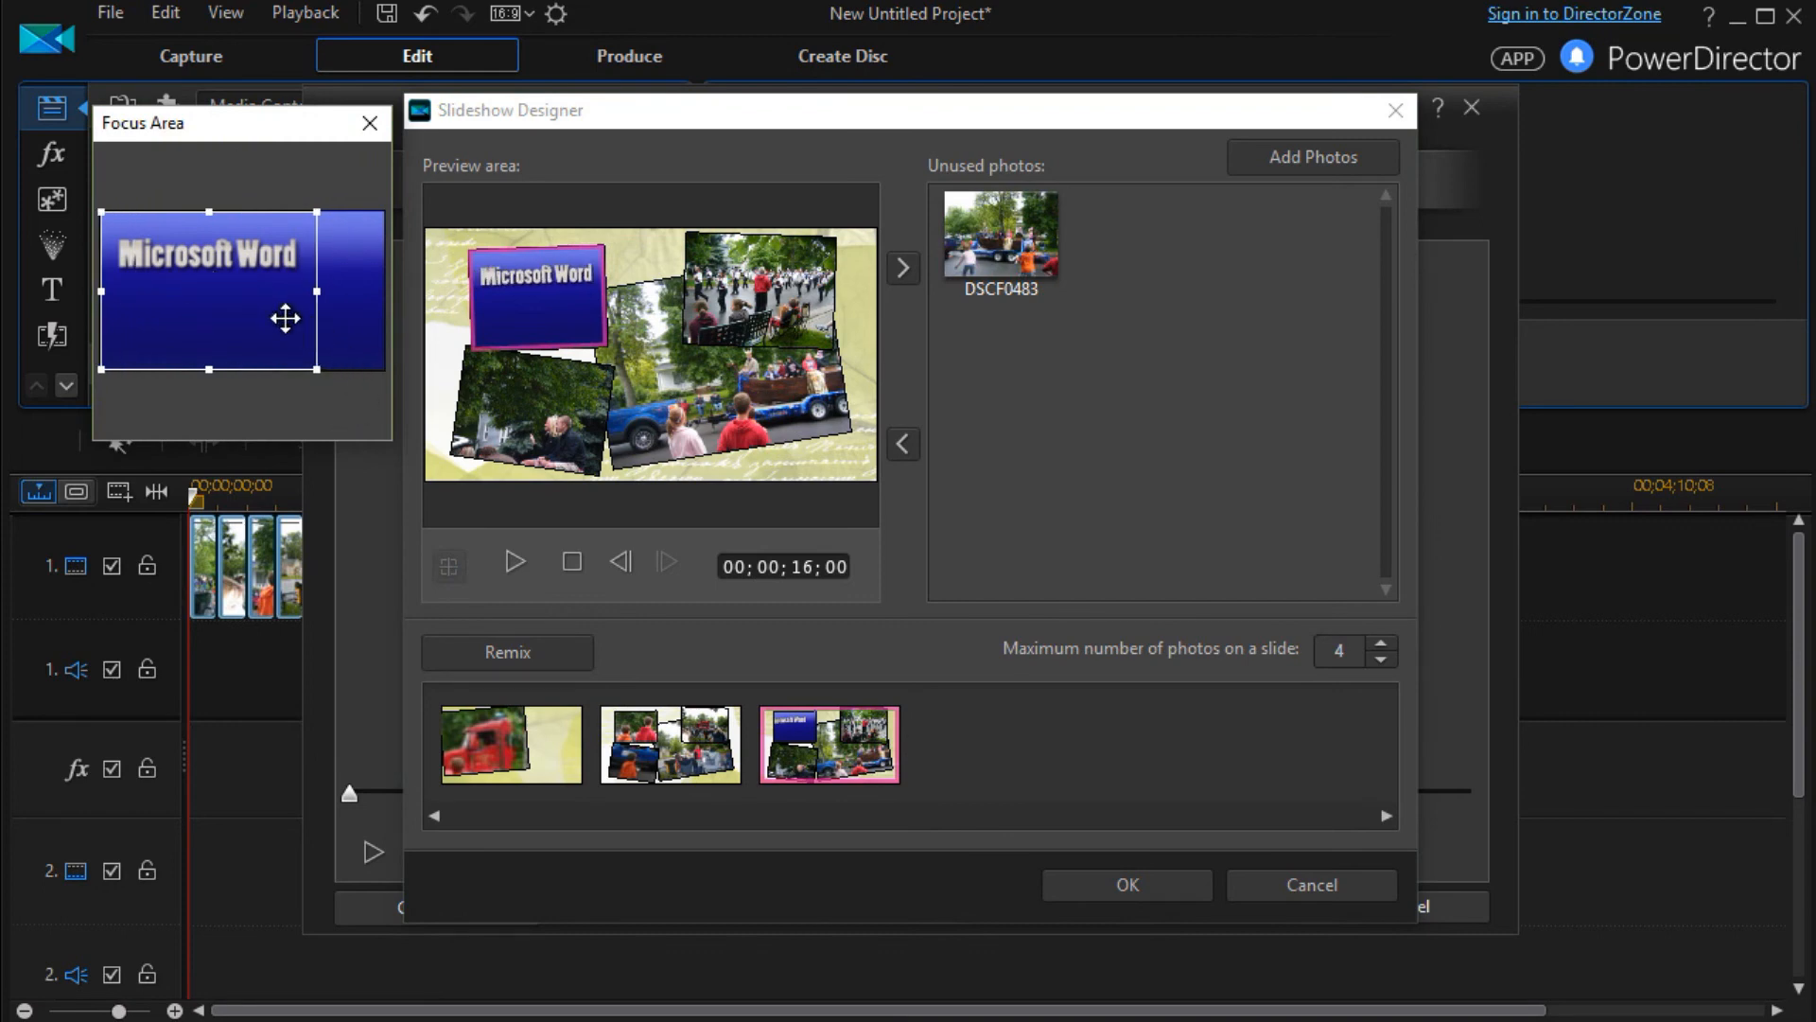
{"action": "left_click_drag", "start_coordinate": [314, 367], "coordinate": [248, 293]}
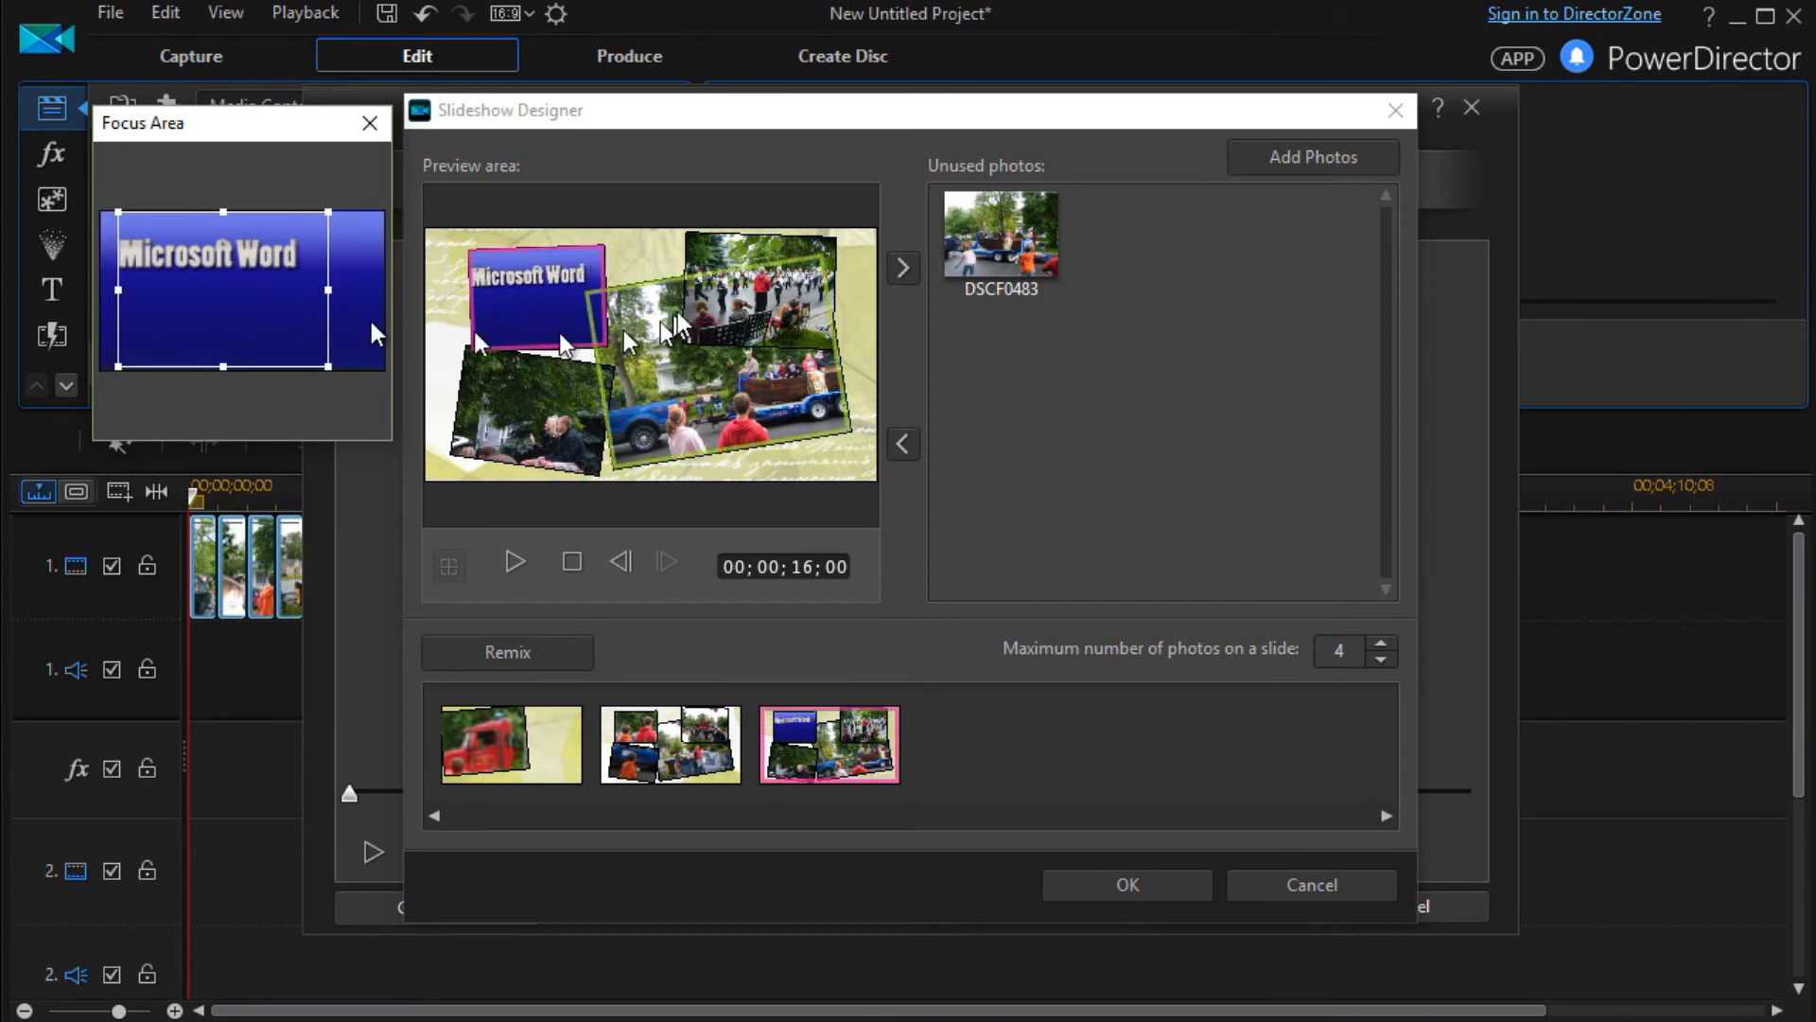
{"action": "left_click_drag", "start_coordinate": [262, 310], "coordinate": [248, 304]}
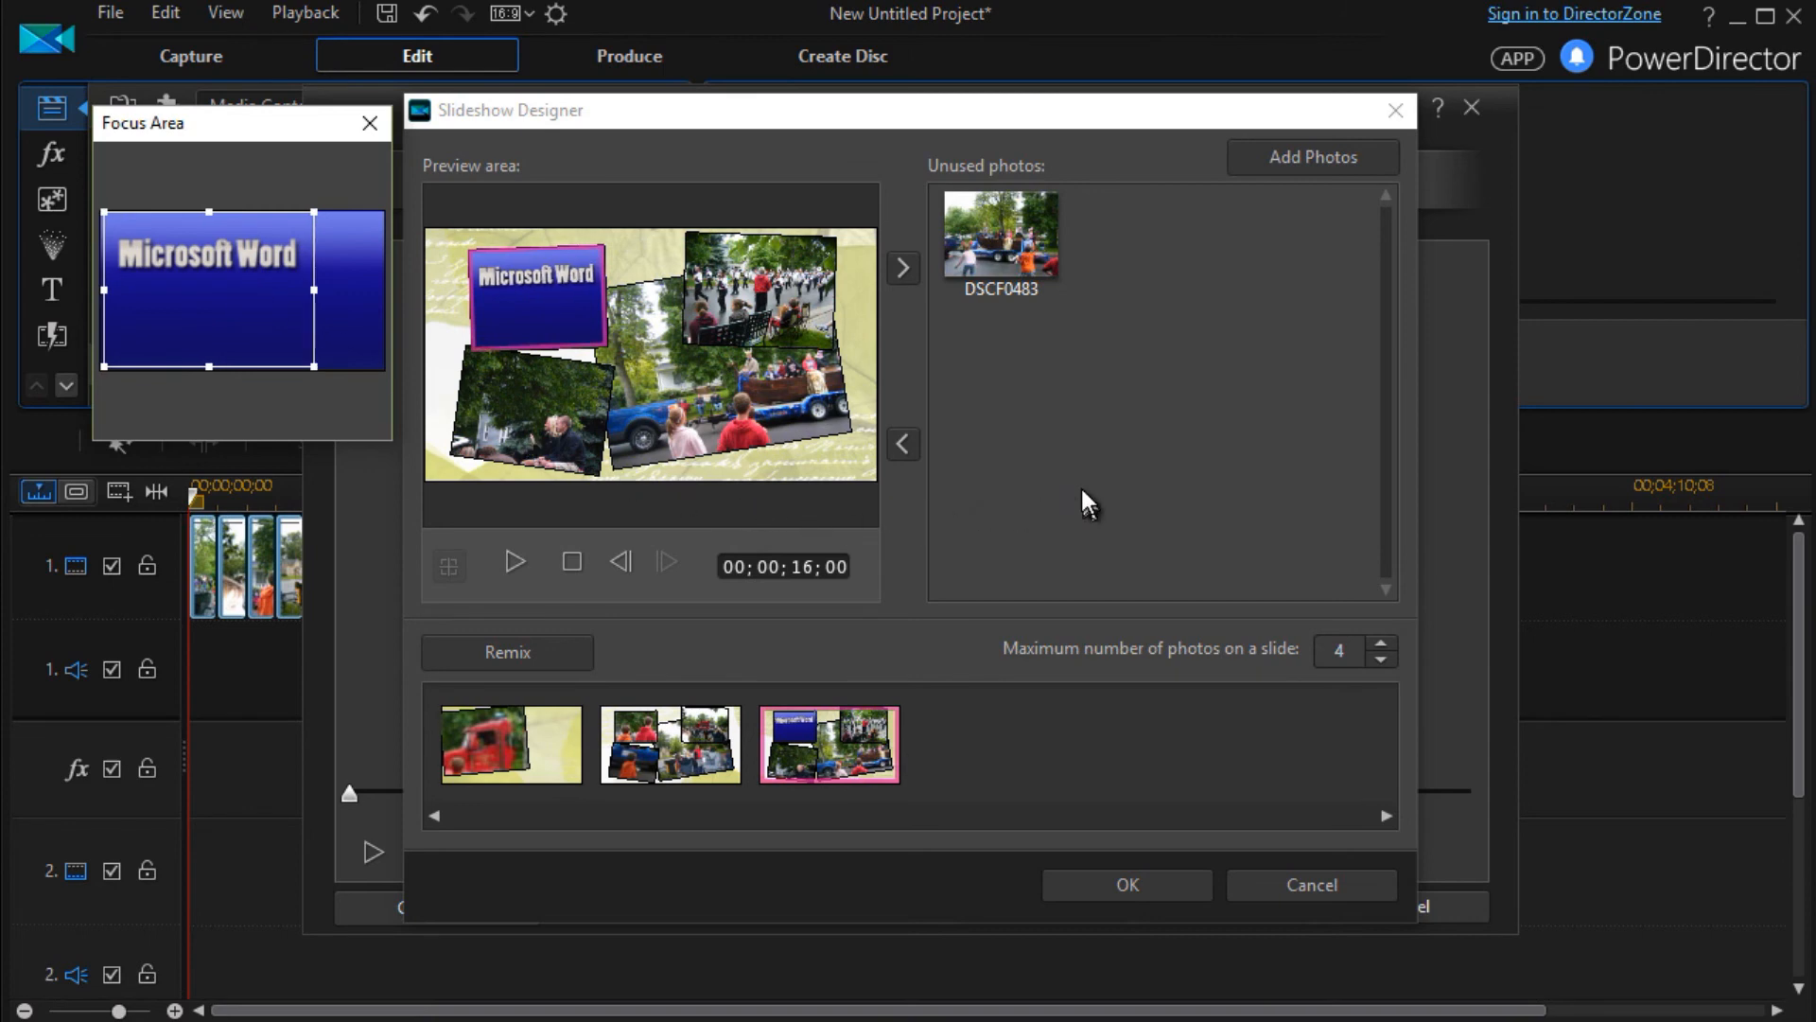
{"action": "left_click", "coordinate": [370, 122]}
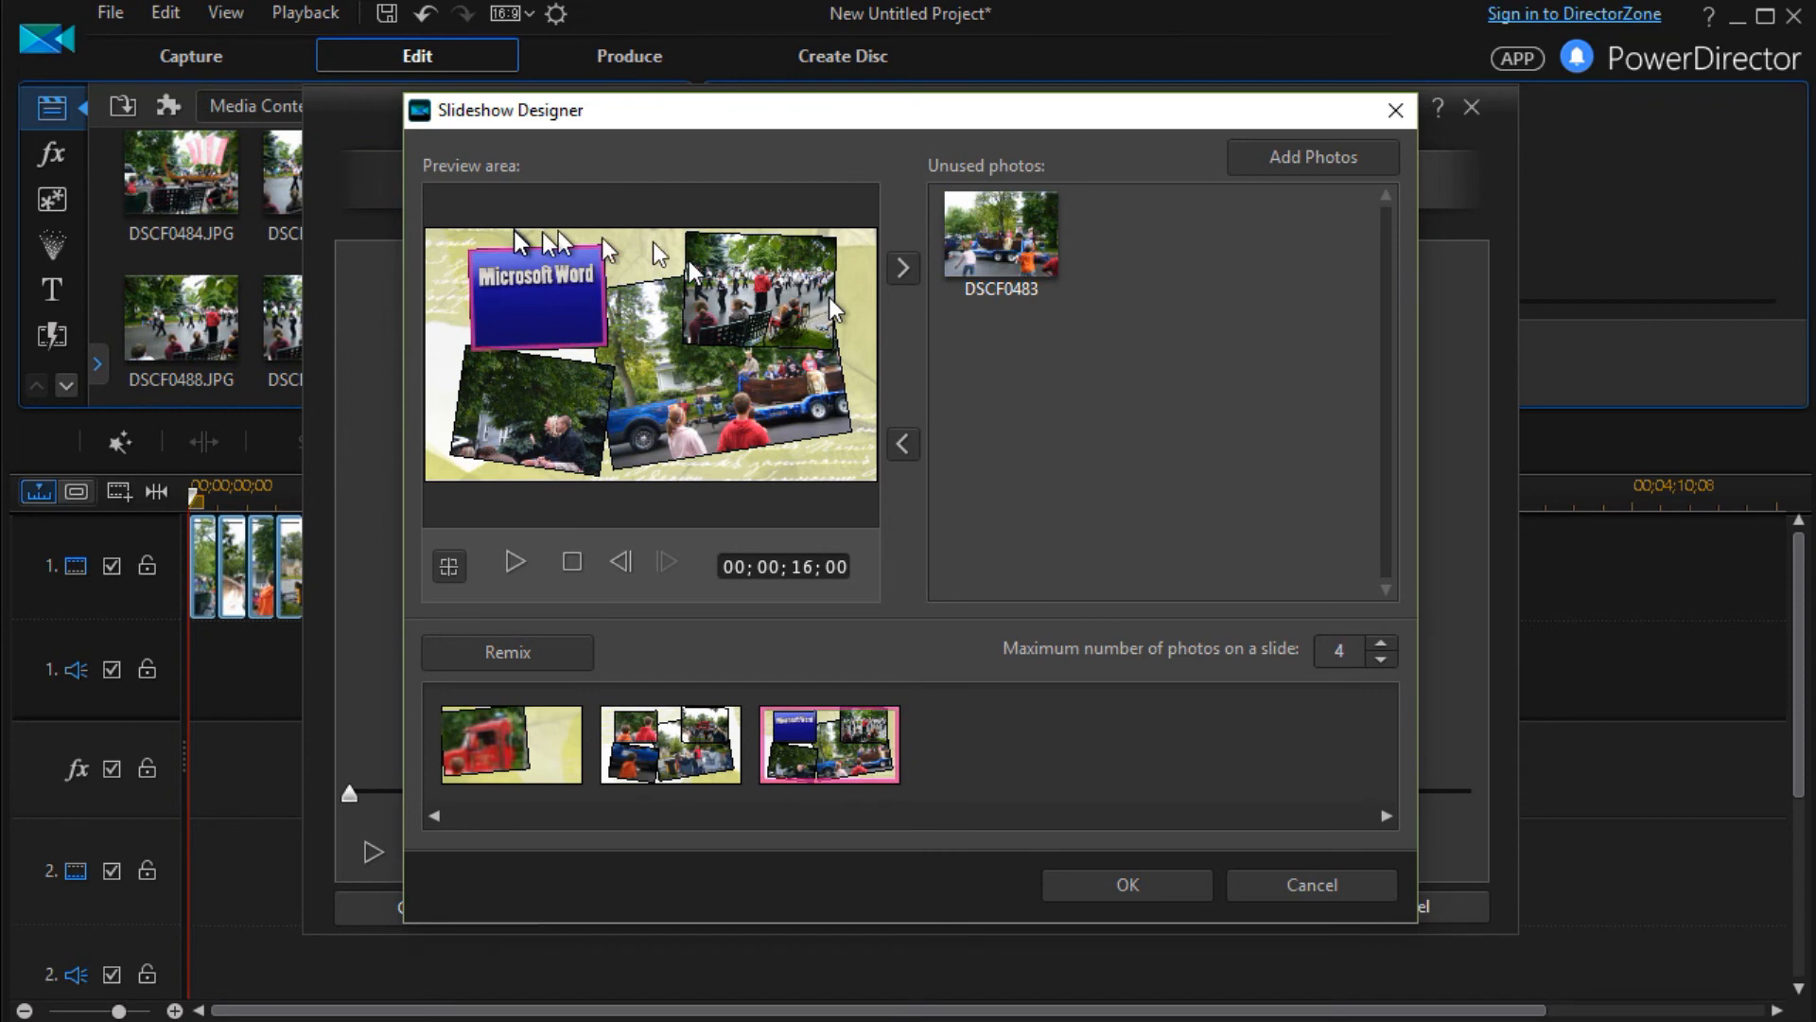
Put photo DSCF0483 back in the third slide's upper-left cell in place of background2, and apply the slideshow customizations
{"action": "left_click_drag", "start_coordinate": [1003, 232], "coordinate": [525, 288]}
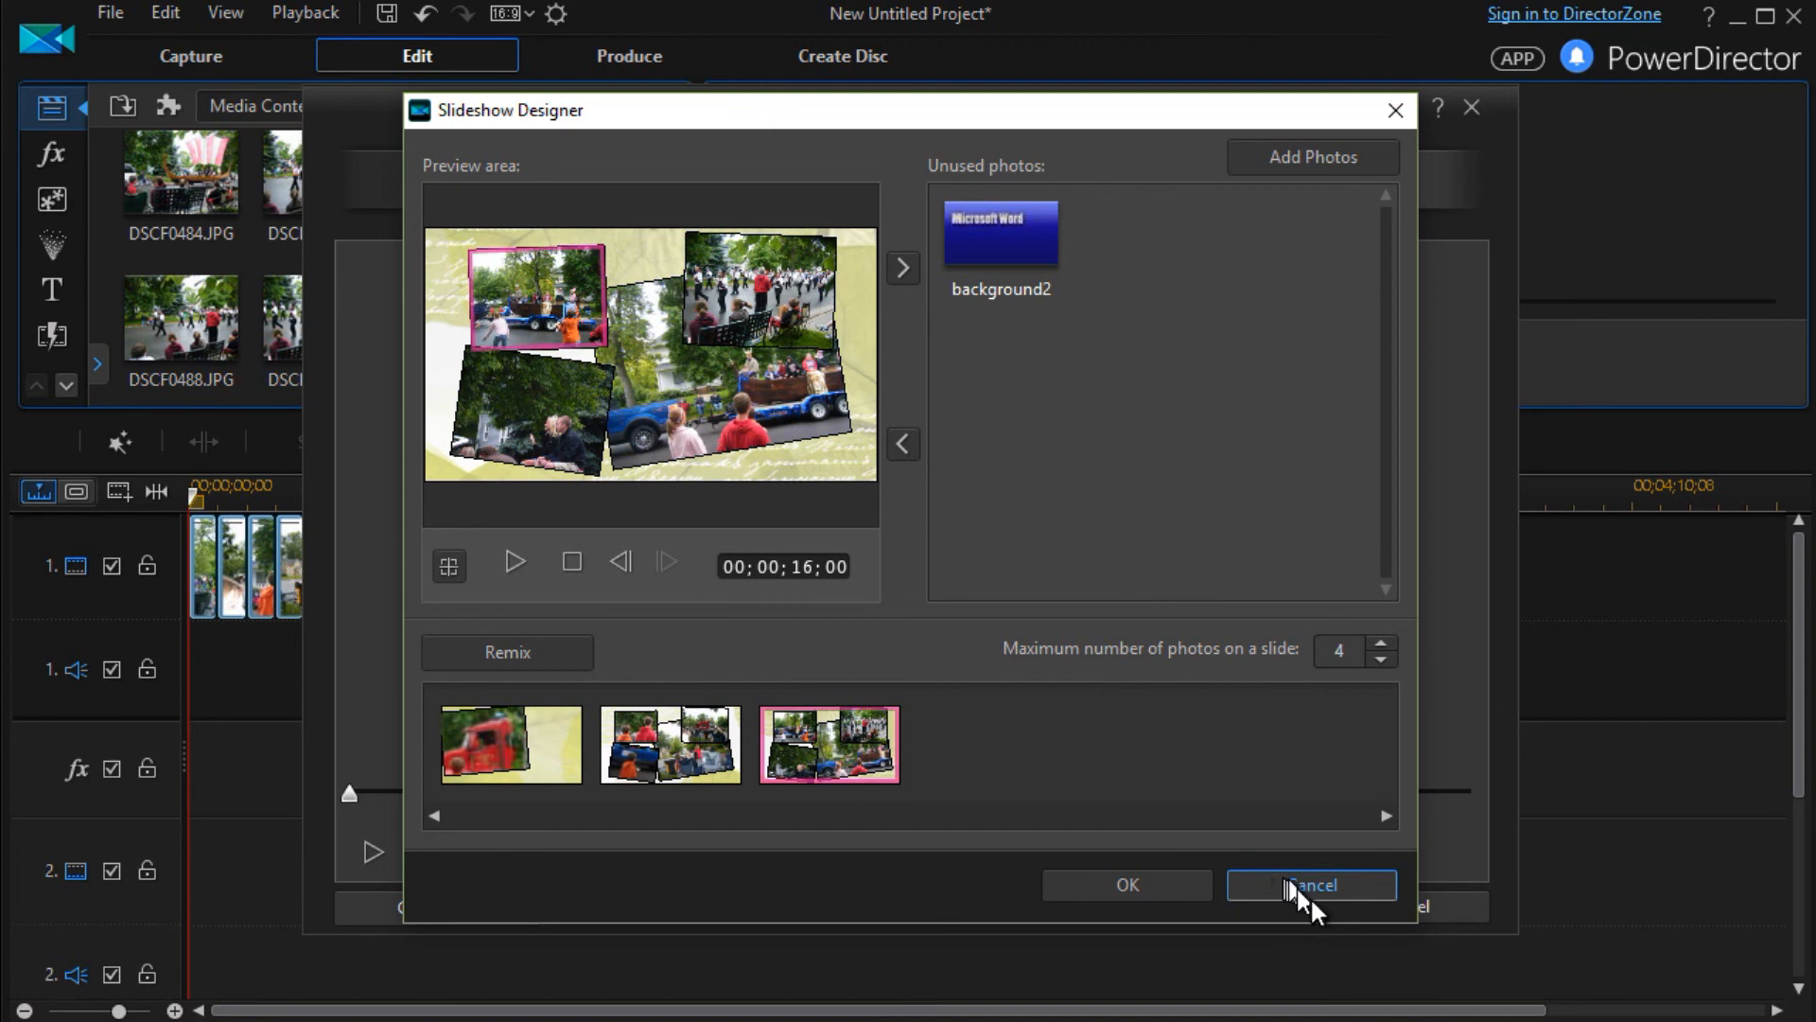
{"action": "left_click", "coordinate": [1150, 881]}
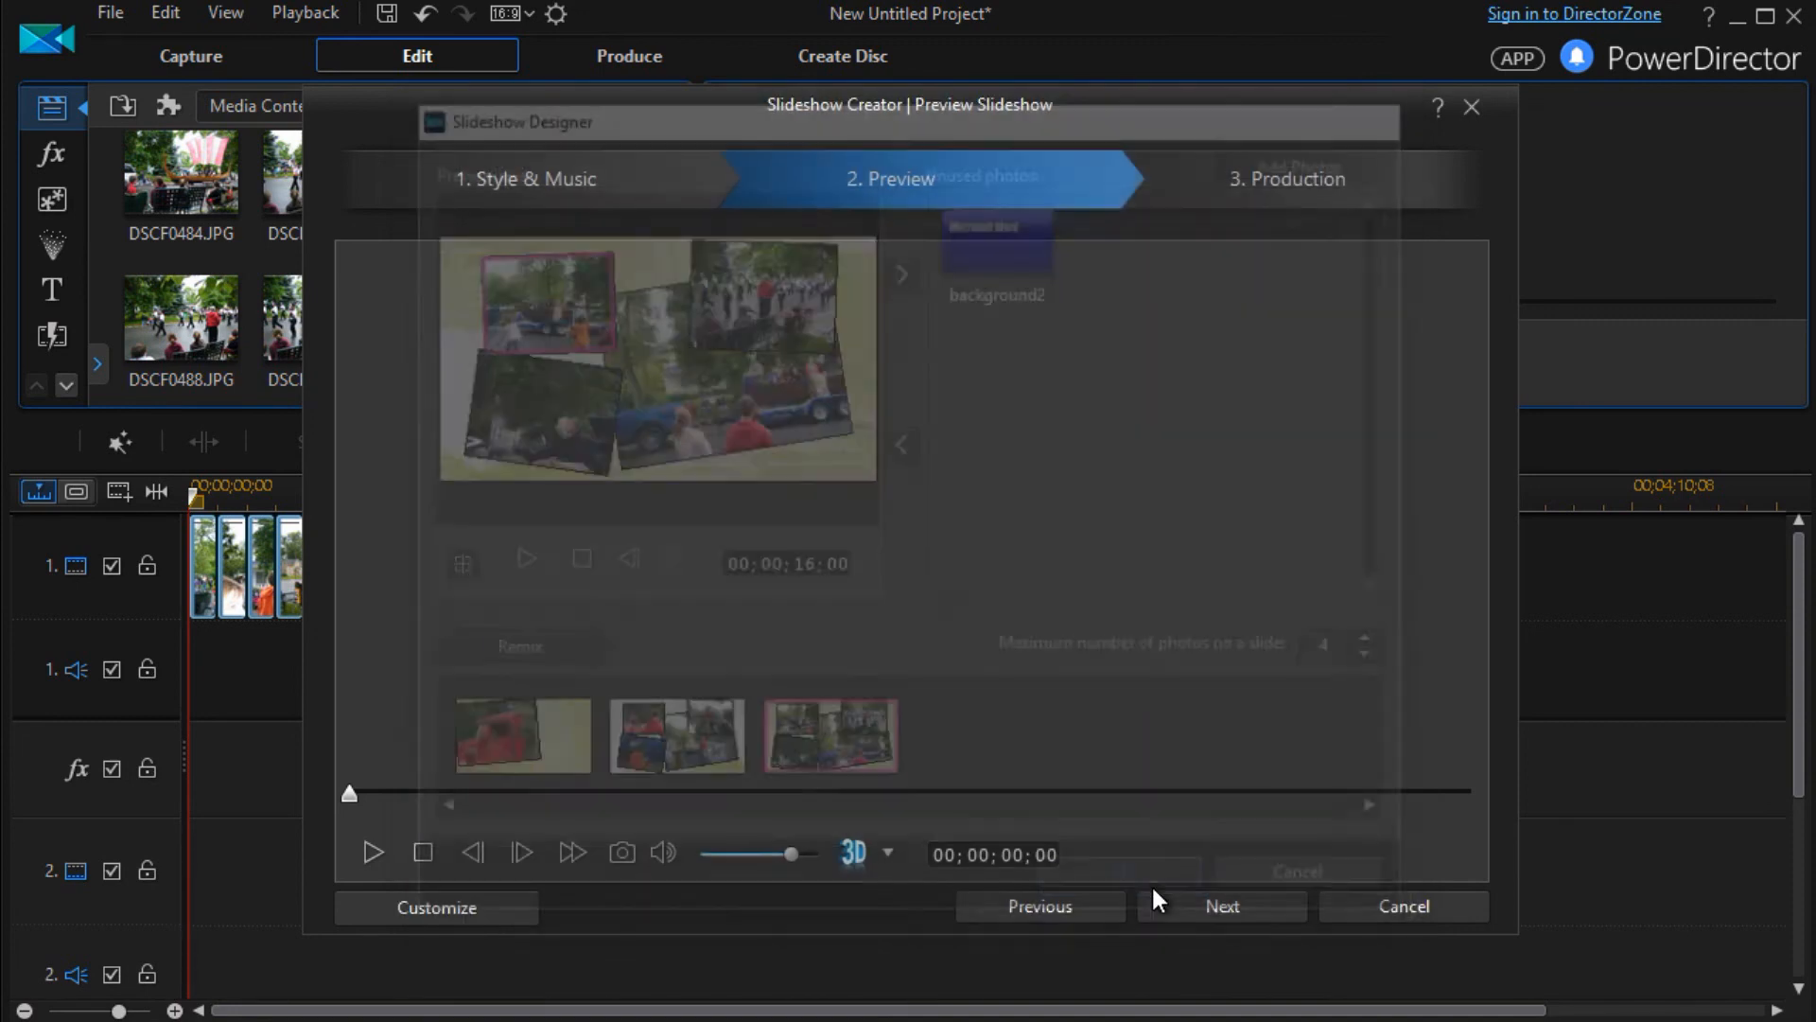